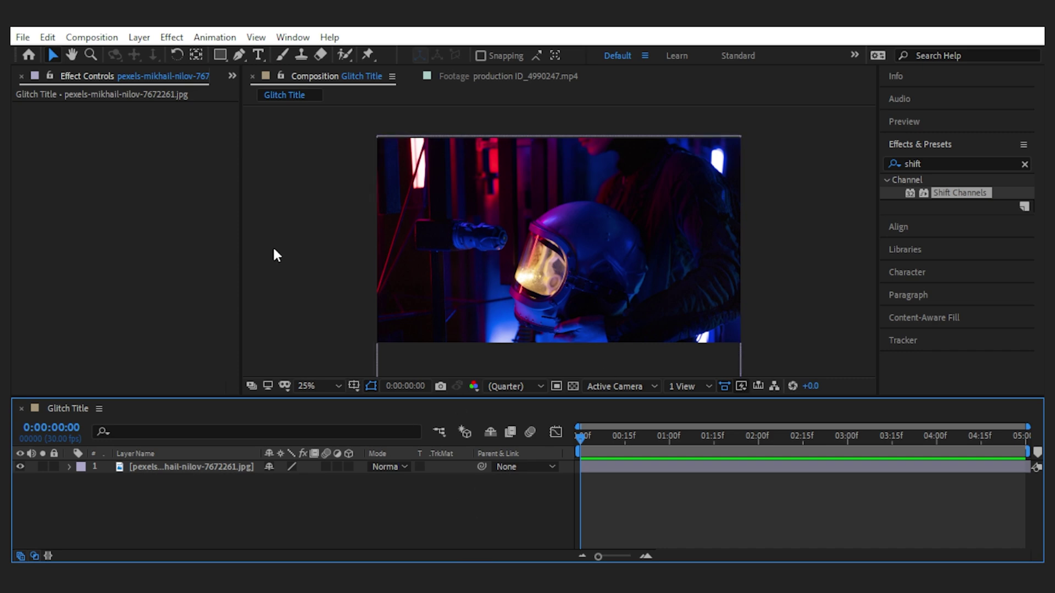
Step: Create a text layer reading 'Astronaut' over the astronaut photo
left_click(258, 54)
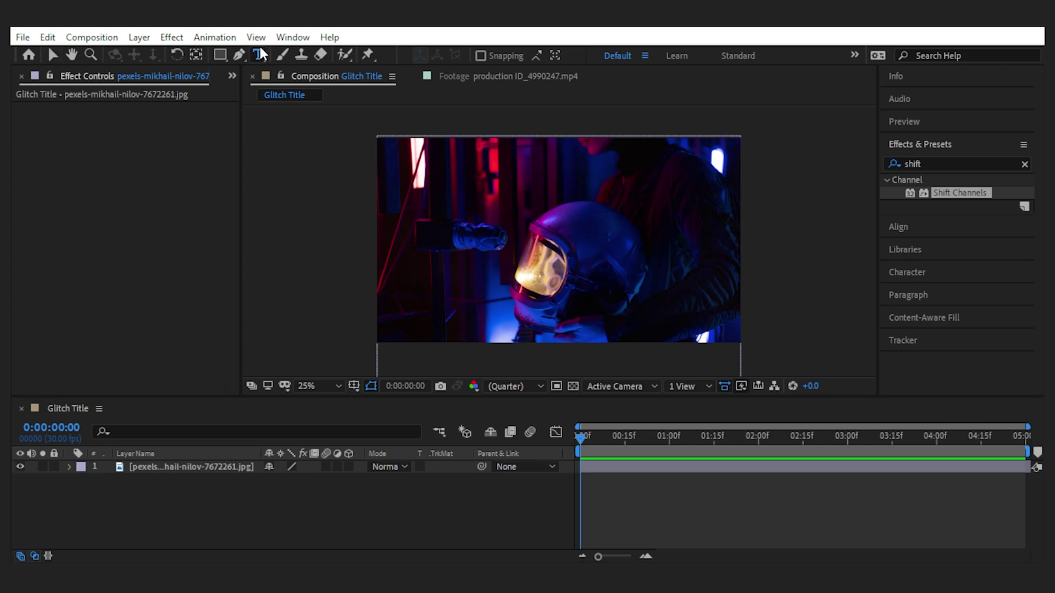
left_click(539, 242)
type("Astronaut")
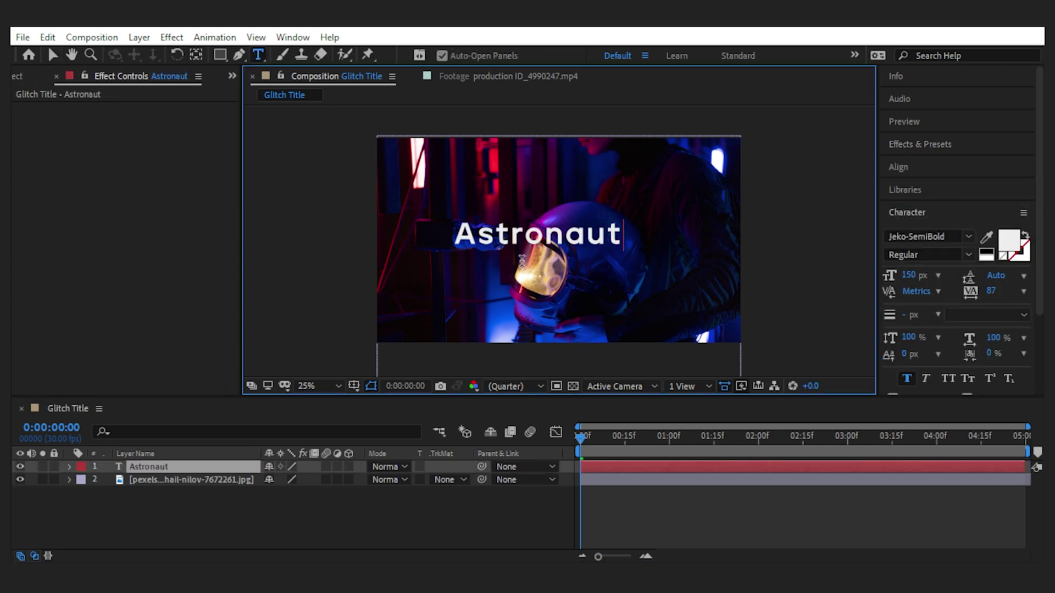
left_click(410, 507)
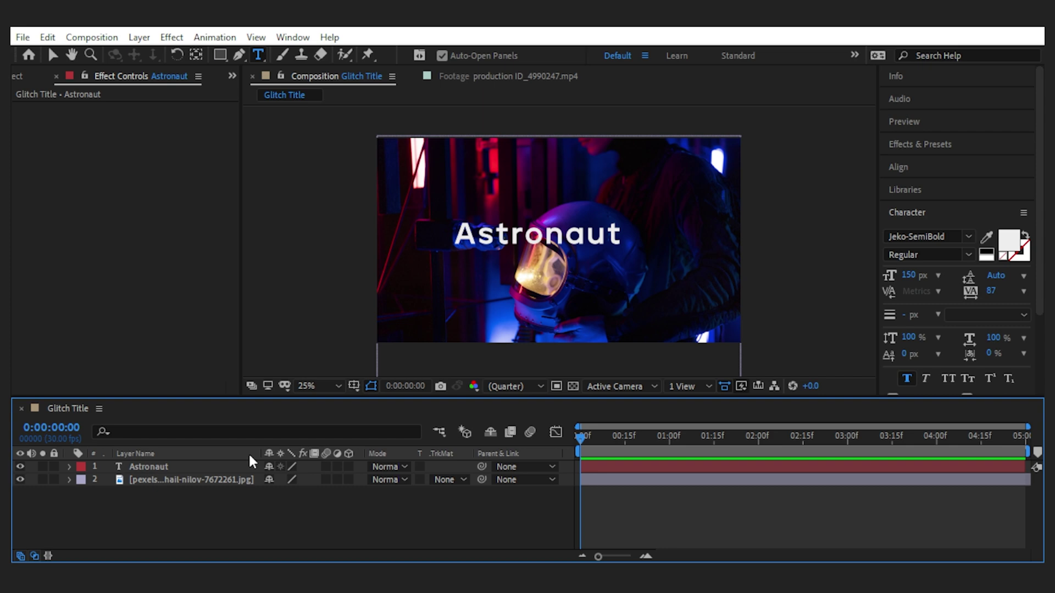
Step: Centre the Astronaut title horizontally and vertically in the frame
double_click(235, 466)
left_click(908, 168)
left_click(920, 205)
left_click(996, 206)
left_click(942, 169)
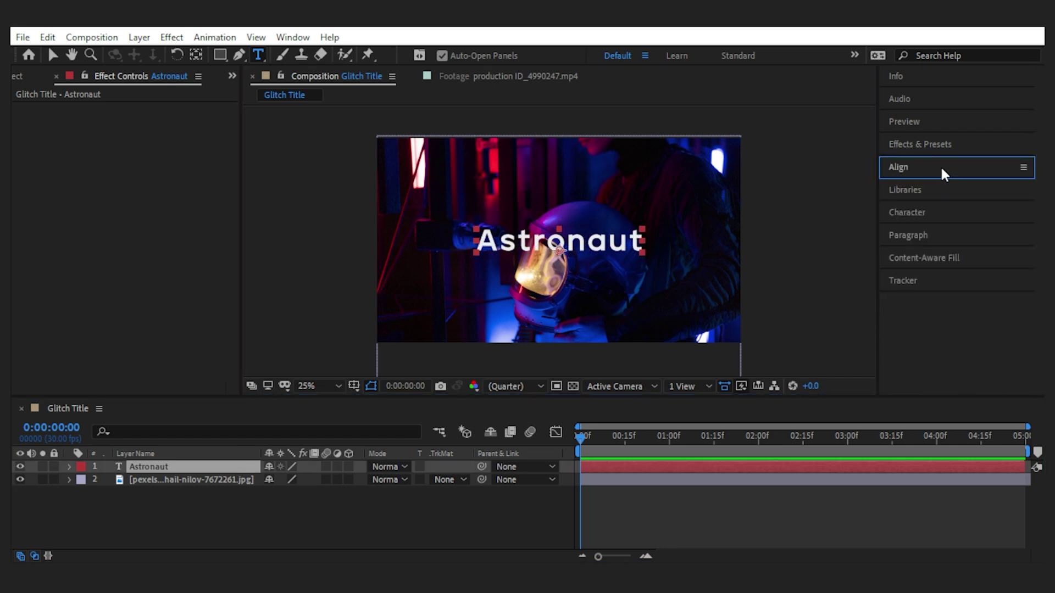
left_click(447, 512)
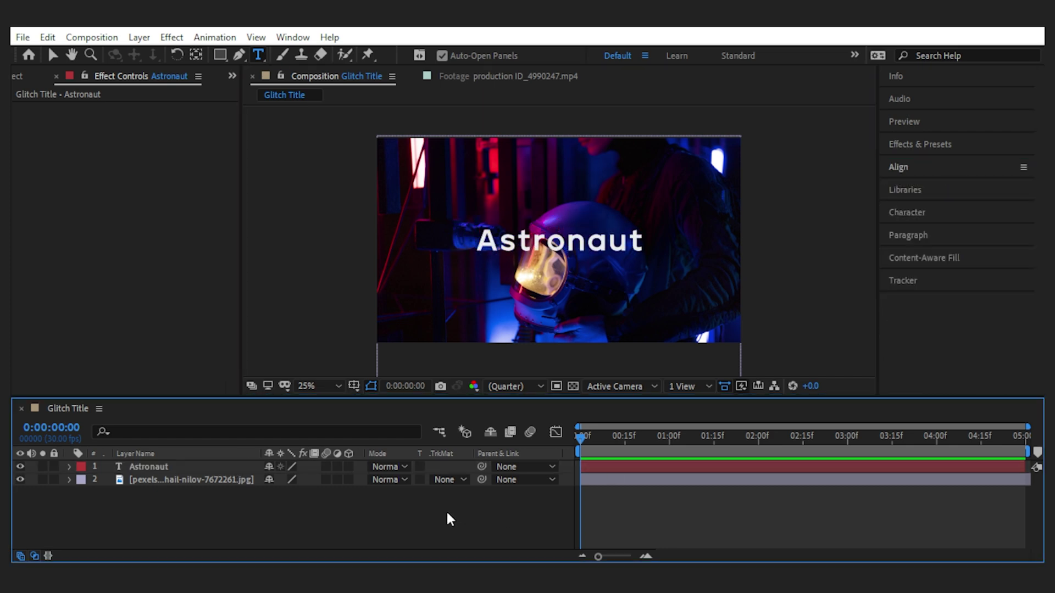
Step: Search 'card' in Effects & Presets and apply Card Wipe to the Astronaut text layer
left_click(935, 147)
left_click_drag(939, 165, 892, 167)
type("car")
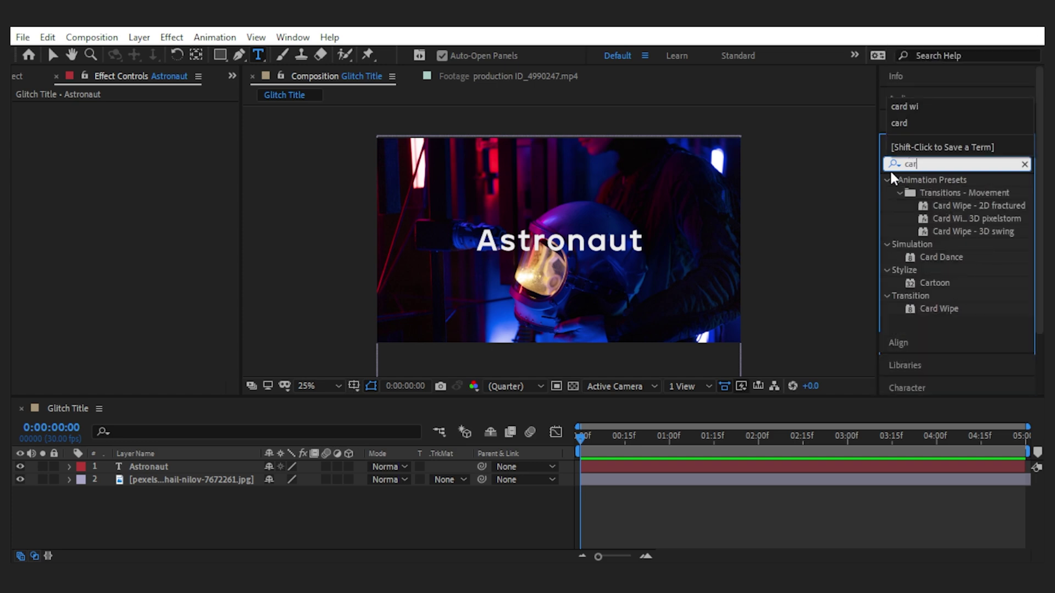
type("d")
left_click_drag(939, 282, 134, 468)
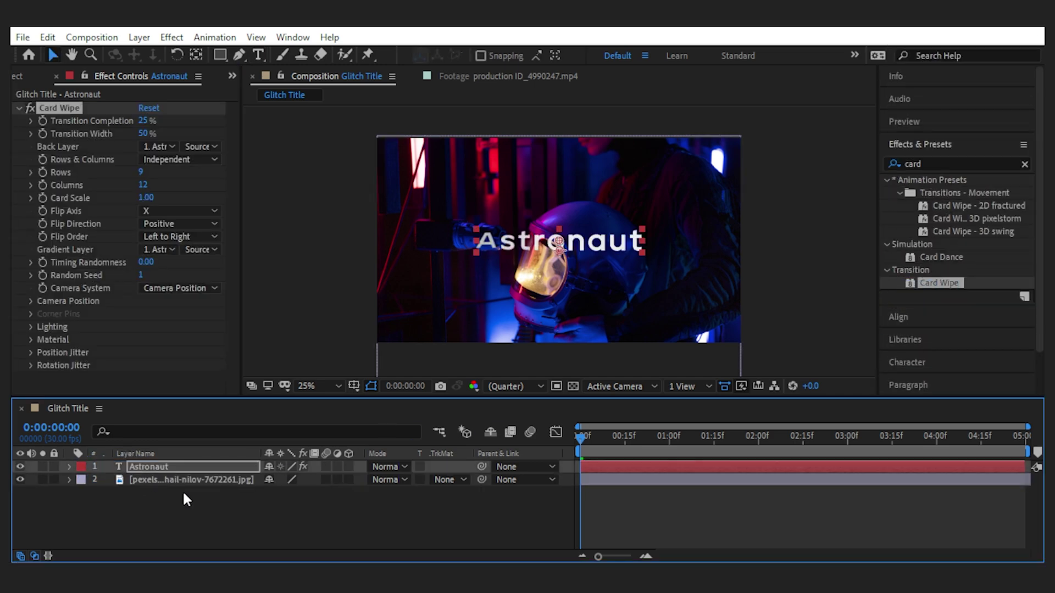
left_click(29, 107)
left_click(29, 107)
Step: Keyframe Transition Completion from 0% at frame 0 to 100% at frame 15, then preview
left_click(40, 122)
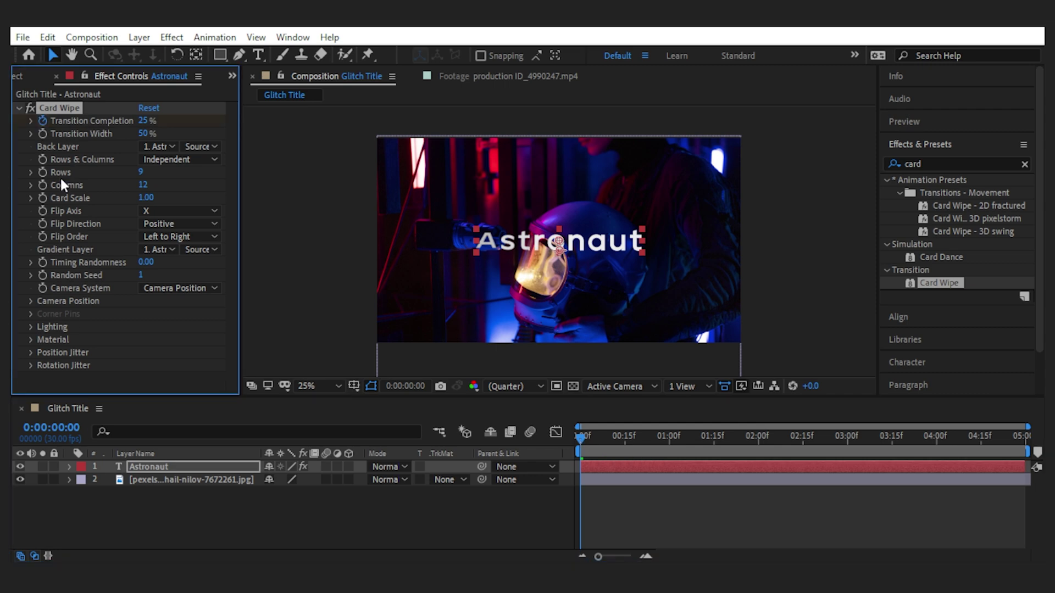
left_click(68, 467)
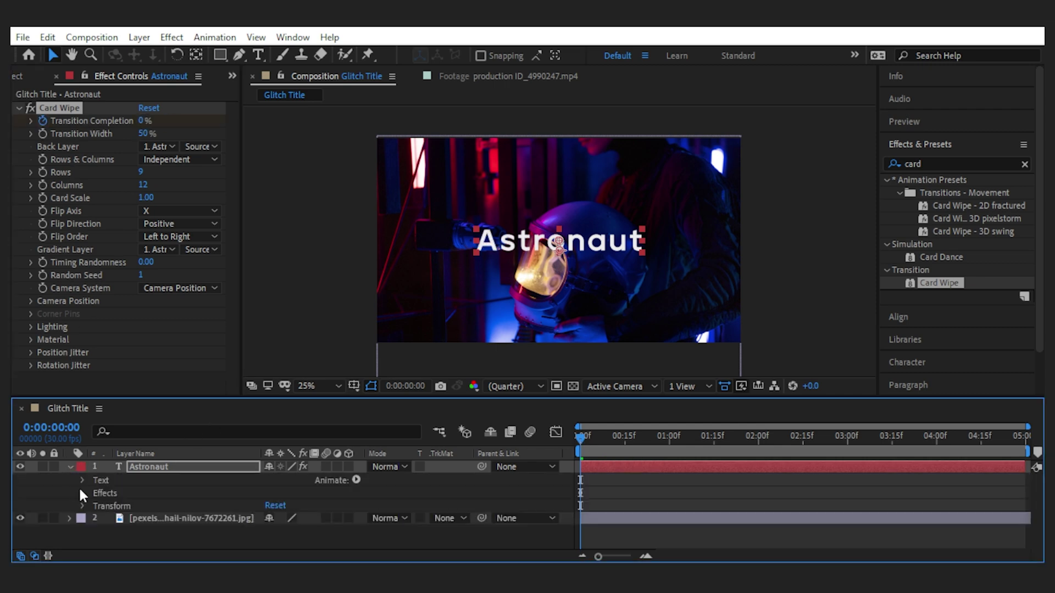
left_click(83, 493)
left_click(96, 505)
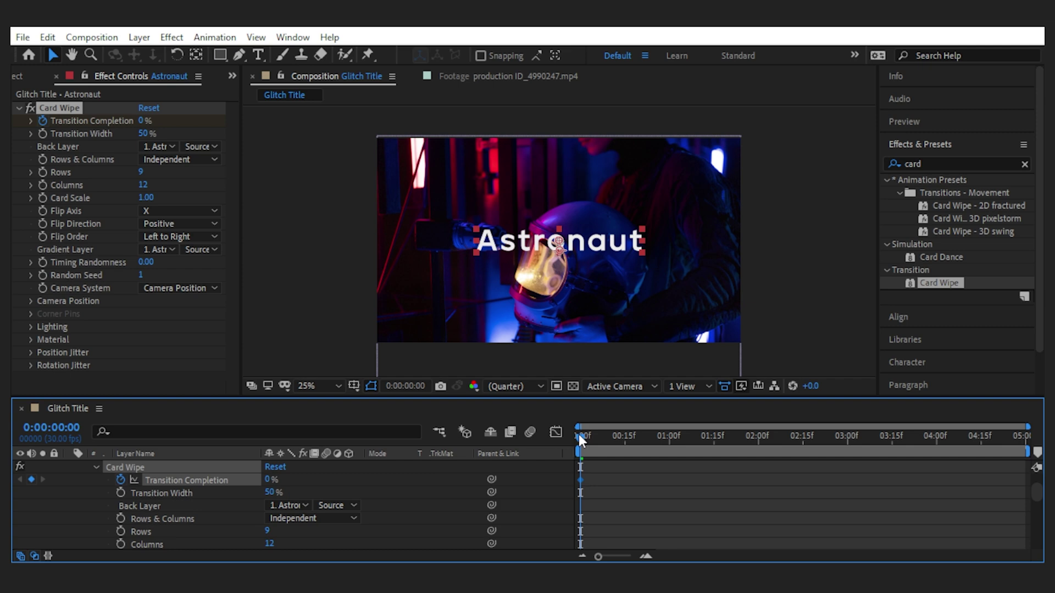
left_click_drag(579, 434, 623, 443)
left_click_drag(268, 482, 351, 481)
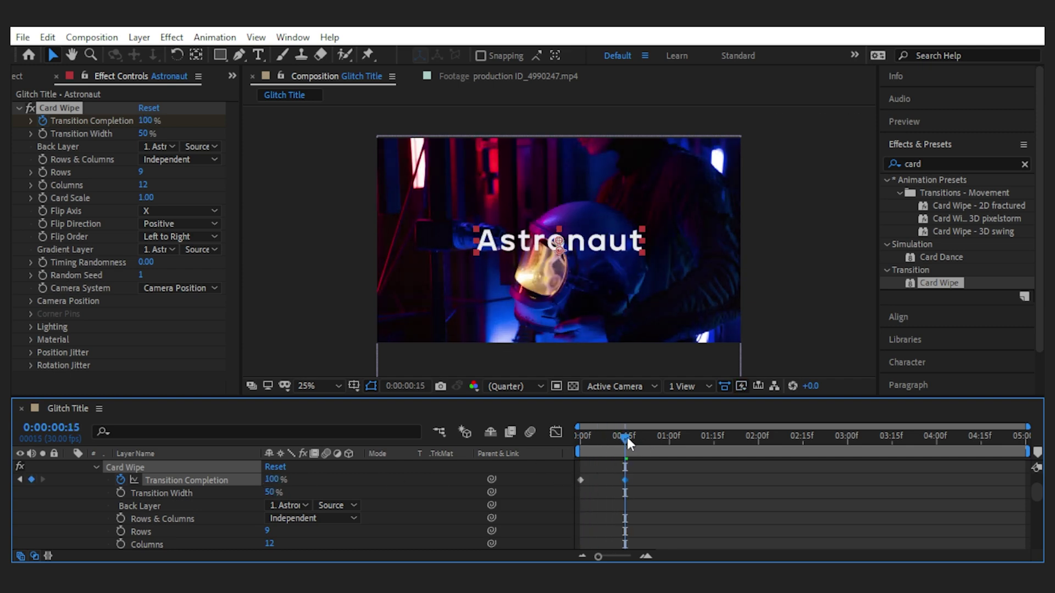
left_click_drag(626, 438, 576, 437)
key("space")
key("space")
Step: Set Card Wipe to 40 rows and 120 columns and preview the denser wipe
scroll(82, 478, "up", 1)
left_click(72, 467)
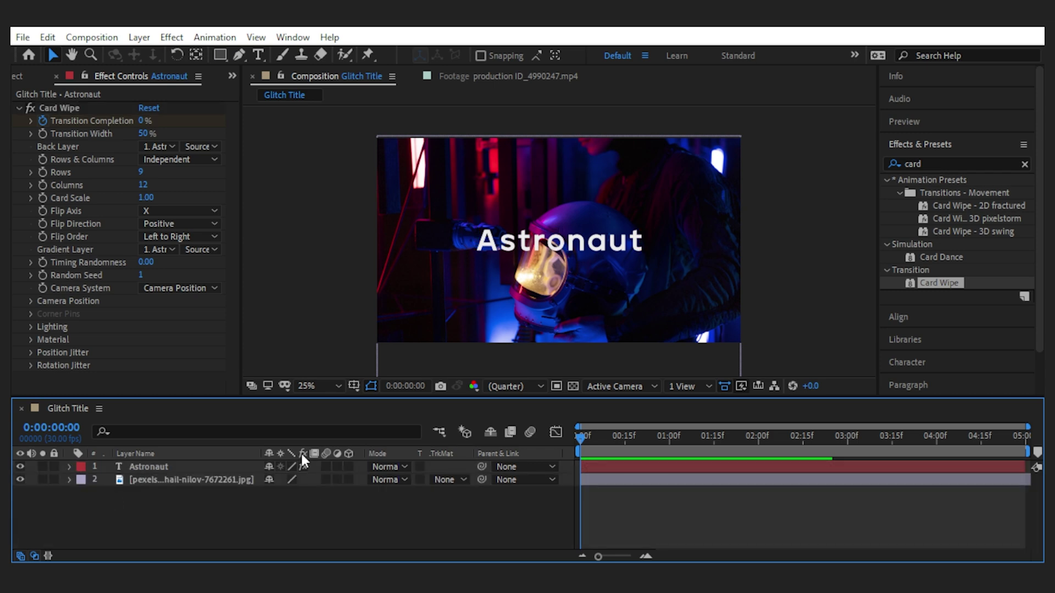
left_click(141, 173)
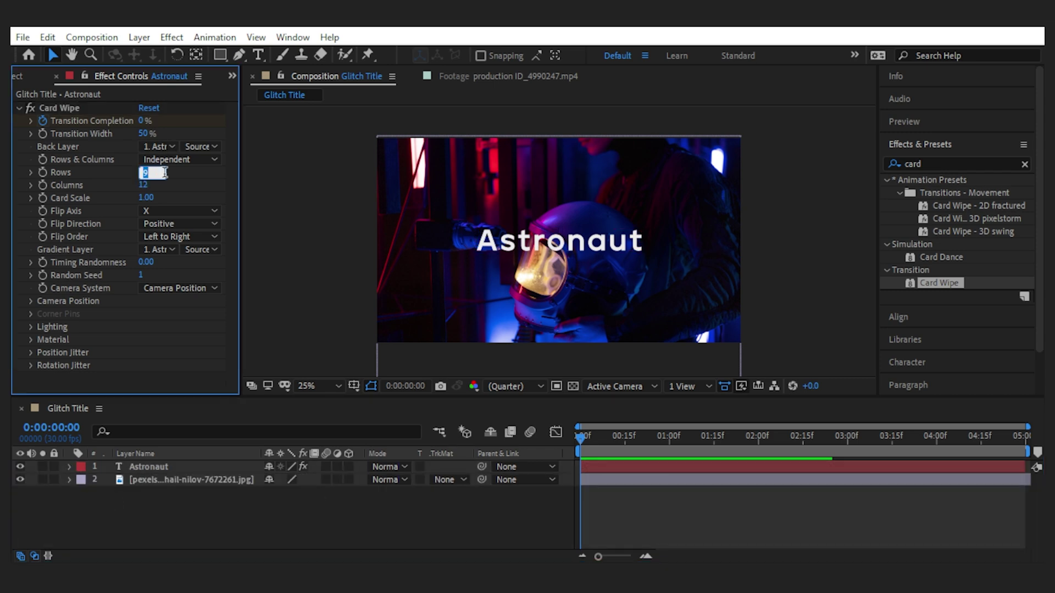
type("40")
key("Return")
left_click(145, 185)
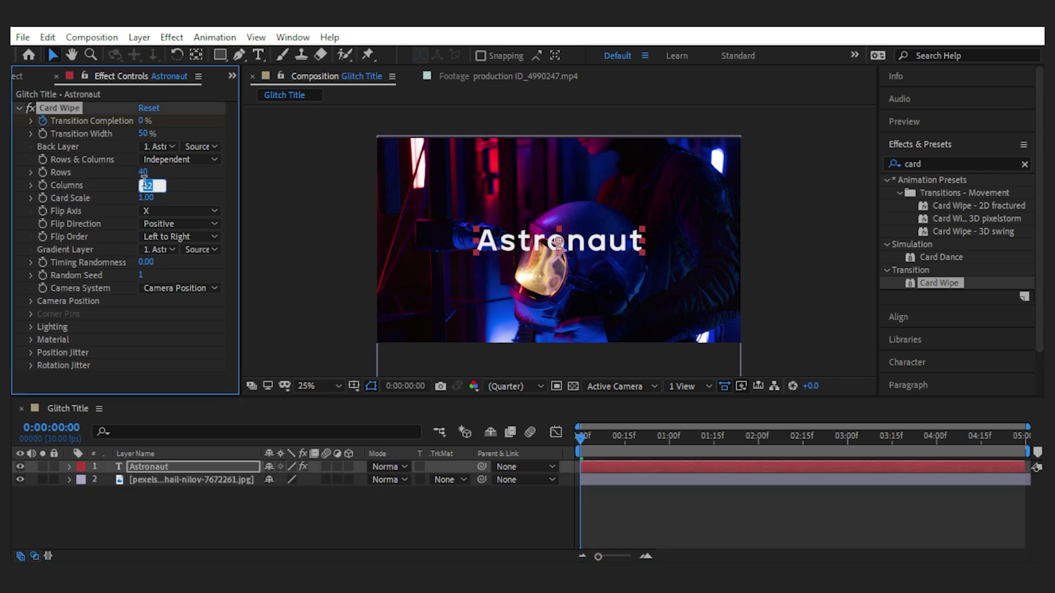
type("120")
key("Return")
left_click(539, 497)
key("space")
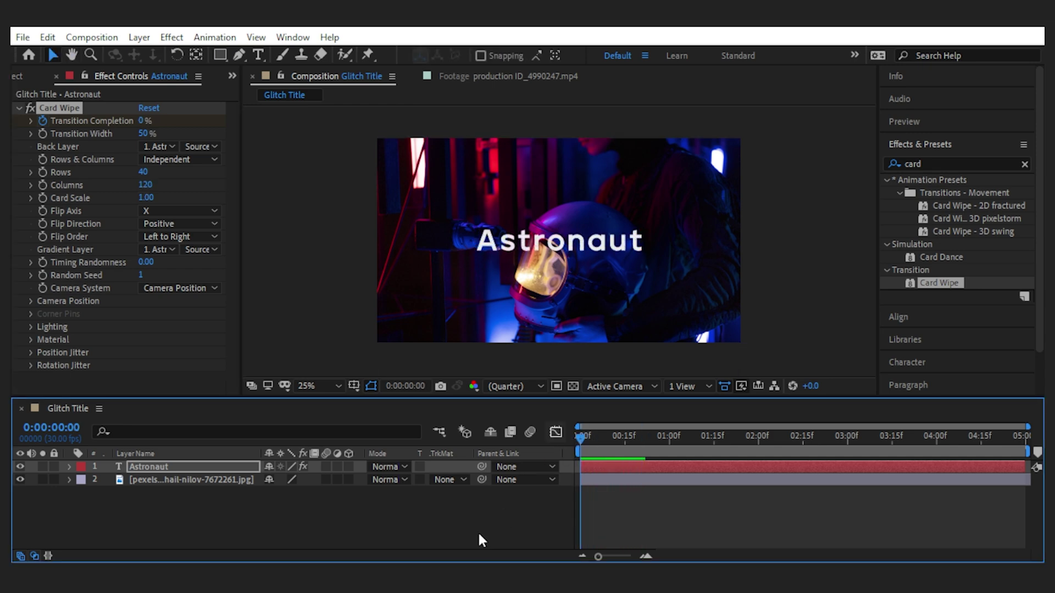
key("space")
Step: Move the end Transition Completion keyframe to about frame 20, leaving Card Scale unchanged
left_click(69, 467)
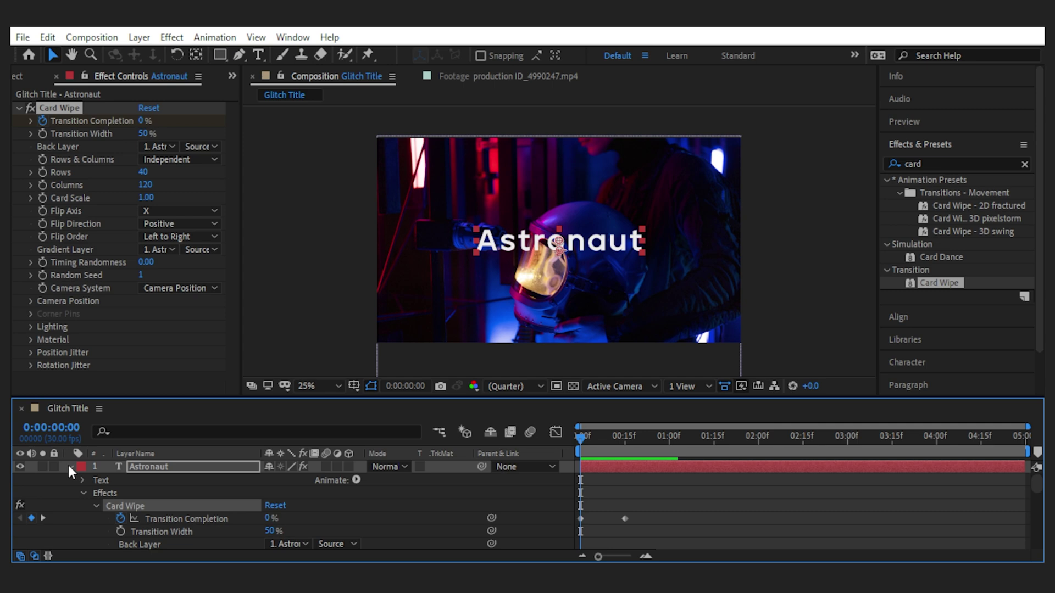
left_click_drag(624, 519, 639, 518)
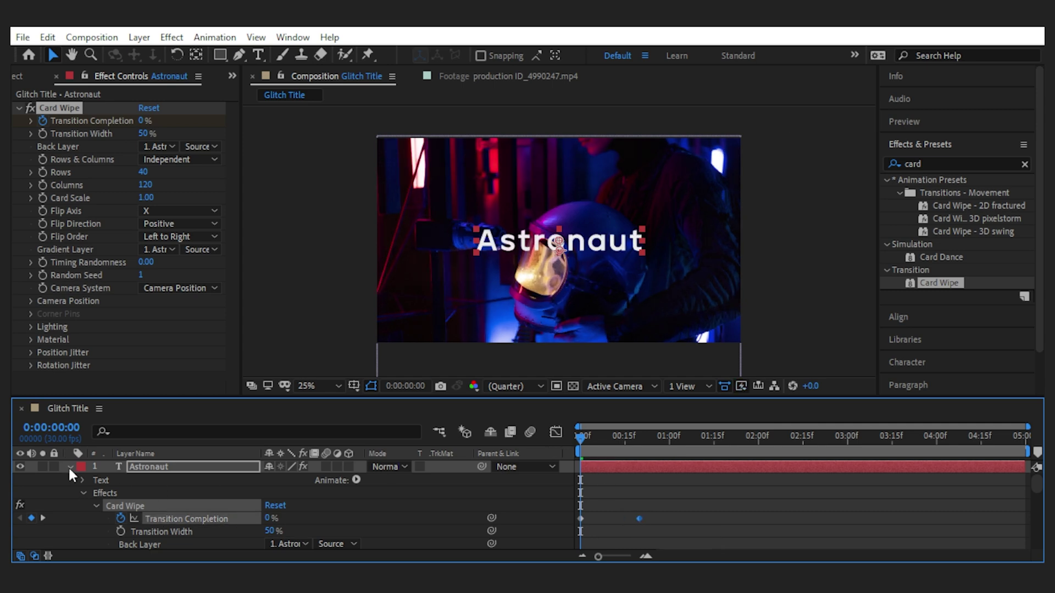
left_click(70, 467)
left_click(124, 519)
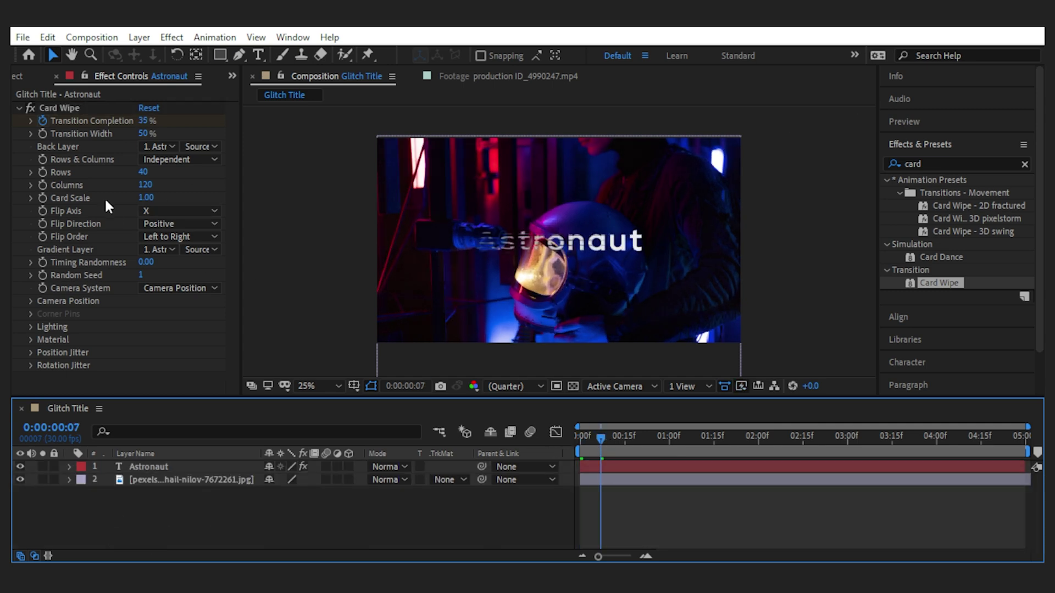
left_click_drag(146, 198, 162, 197)
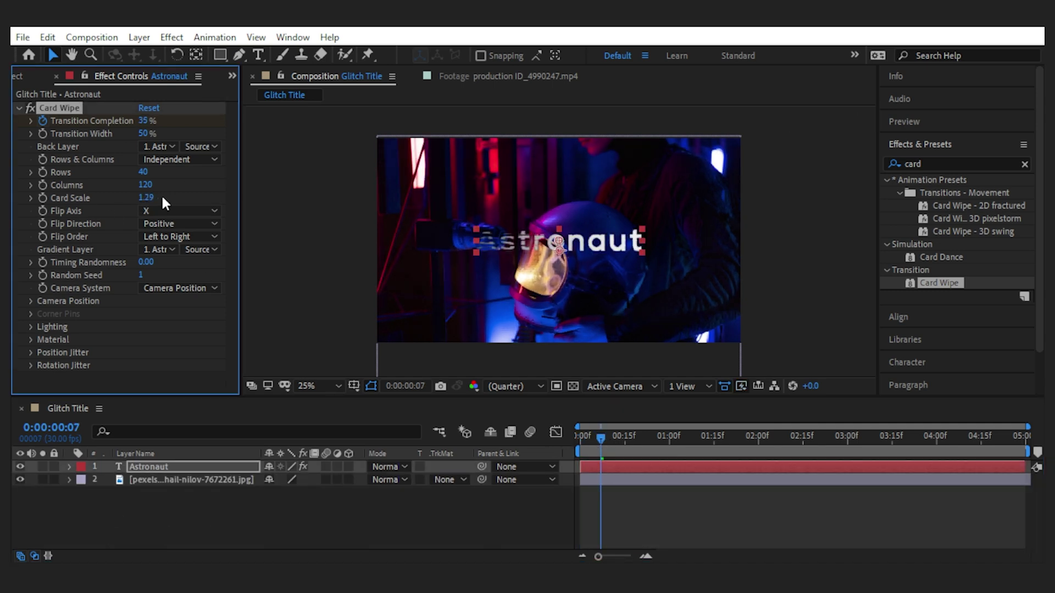
key("ctrl+z")
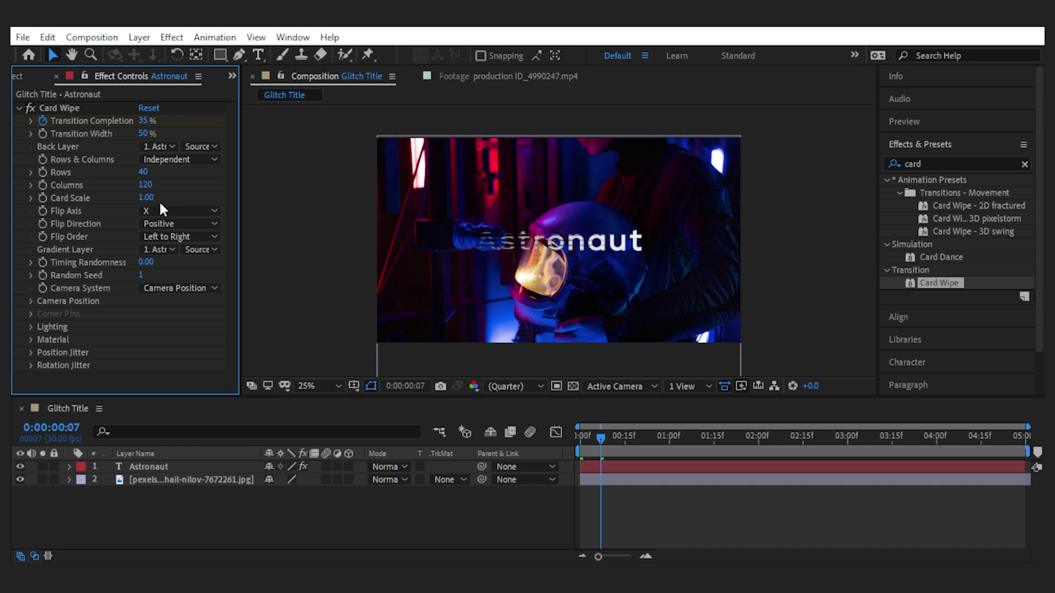
Step: Preview a Y flip axis, then set Card Wipe's Flip Axis back to X
left_click(164, 211)
left_click(167, 243)
left_click_drag(602, 438, 581, 437)
key("space")
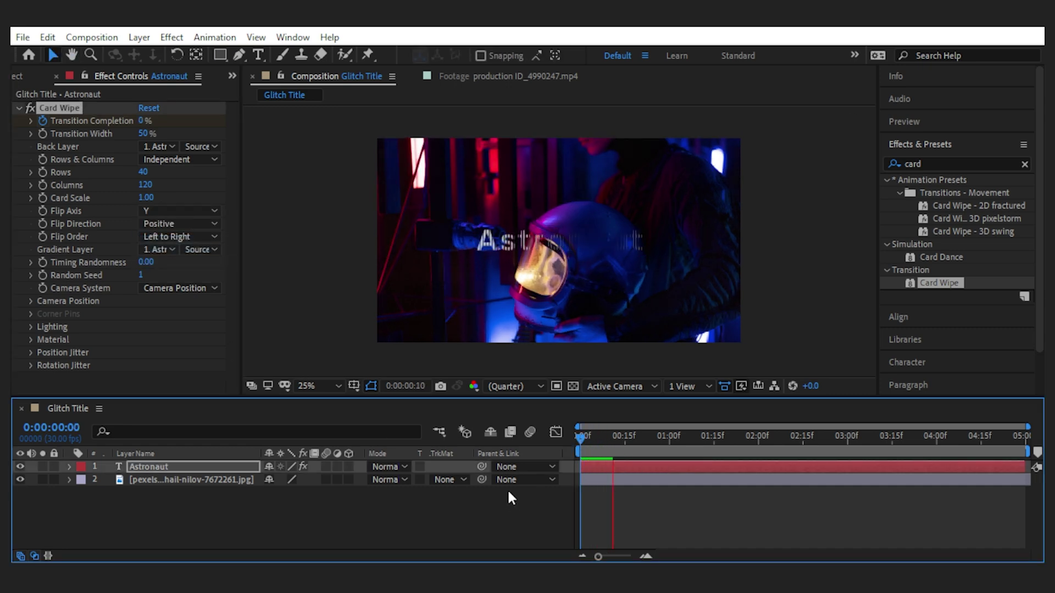
key("space")
left_click(507, 496)
left_click(177, 211)
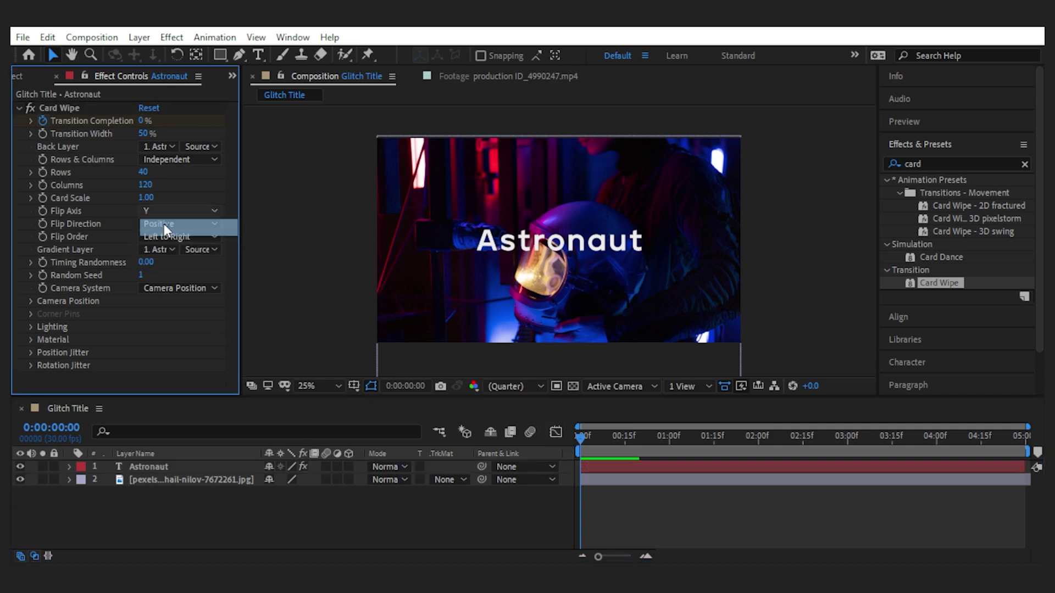
left_click(163, 226)
left_click(200, 236)
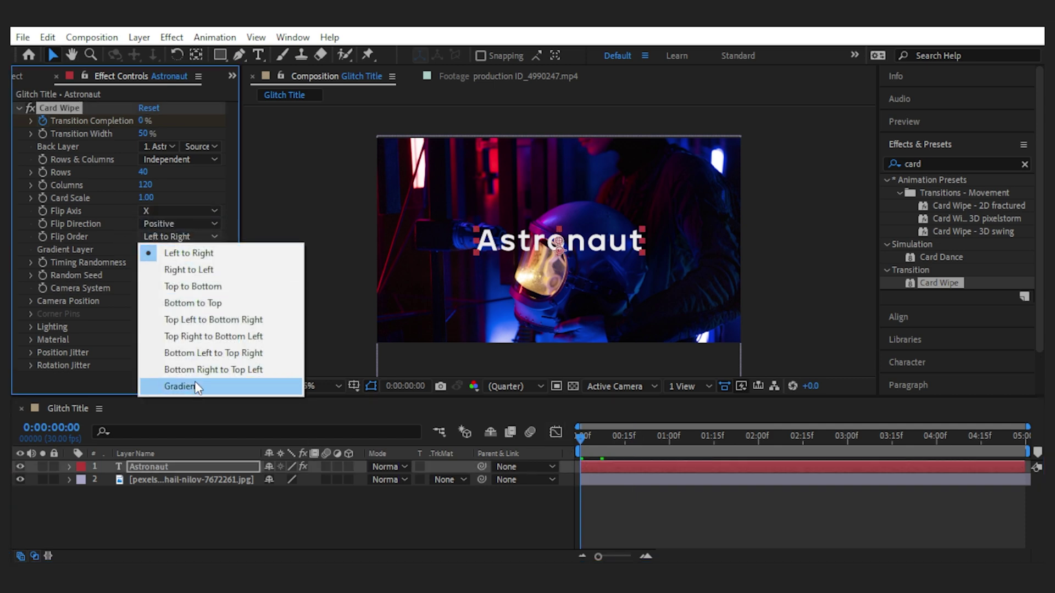
Step: Set Card Wipe Timing Randomness to 0.50 and preview the staggered card reveal
left_click(123, 245)
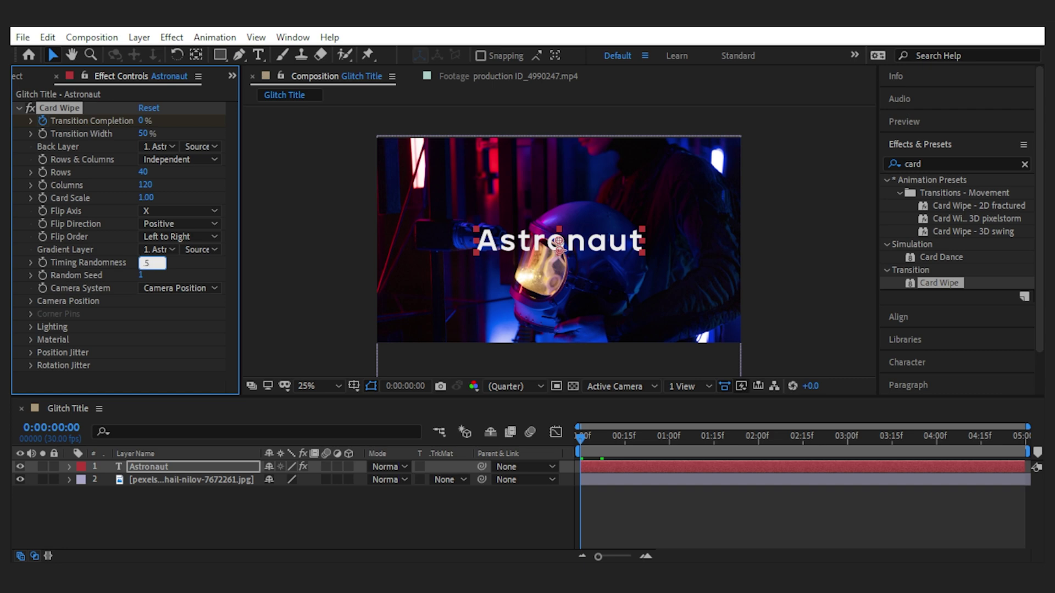
key("Return")
key("space")
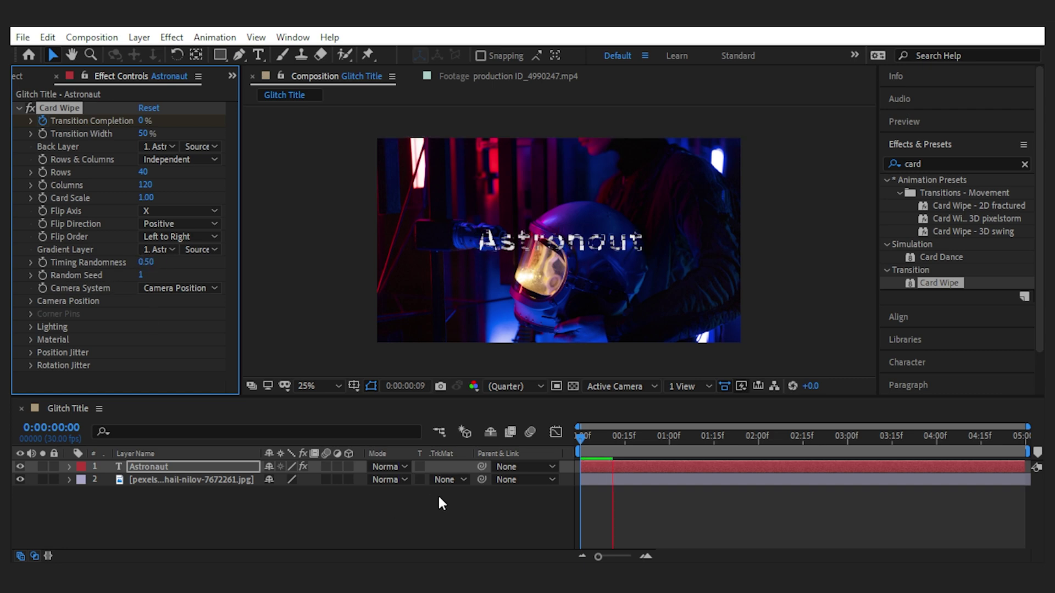
key("space")
scroll(584, 278, "up", 2)
mouse_move(609, 439)
left_mouse_down()
mouse_move(578, 439)
mouse_move(588, 437)
left_mouse_up()
key("space")
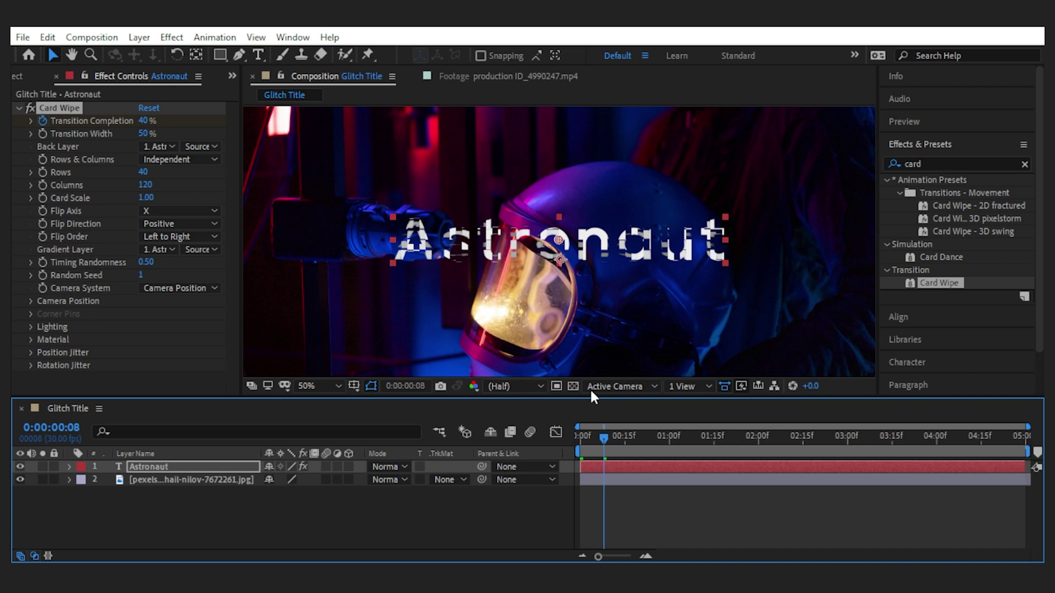
key("space")
left_click(429, 498)
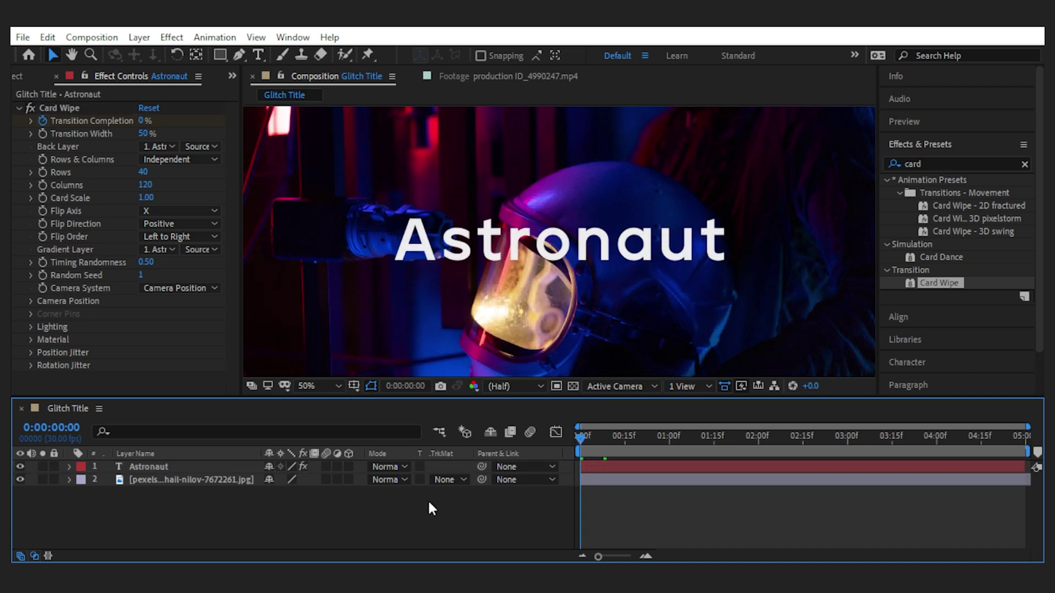
Step: Try higher X, Y and Z Position Jitter amounts, then undo the trial values
left_click(31, 353)
scroll(202, 289, "down", 3)
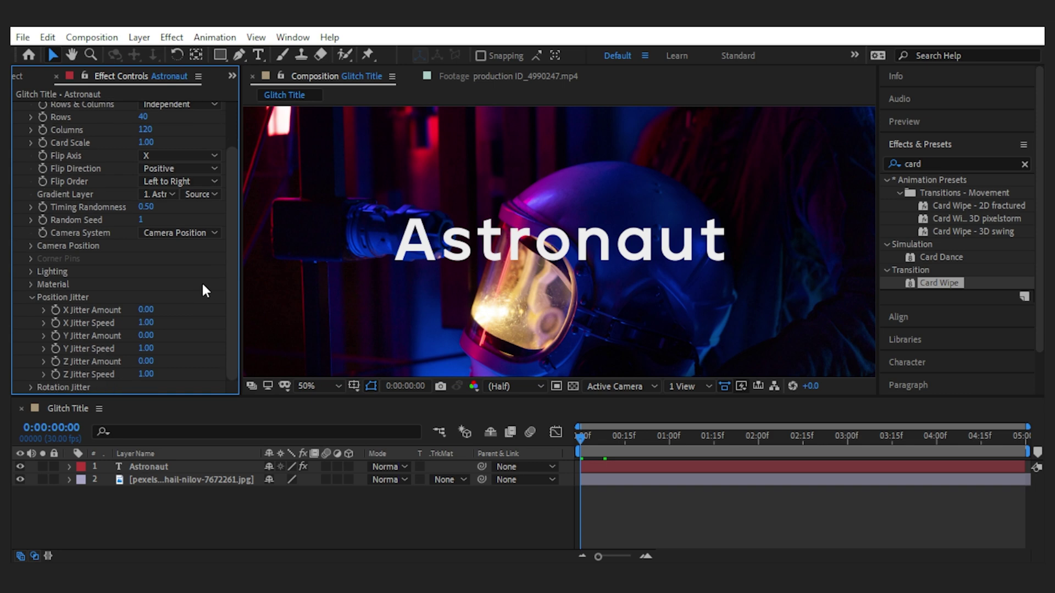
left_click(69, 466)
left_click_drag(145, 312, 390, 317)
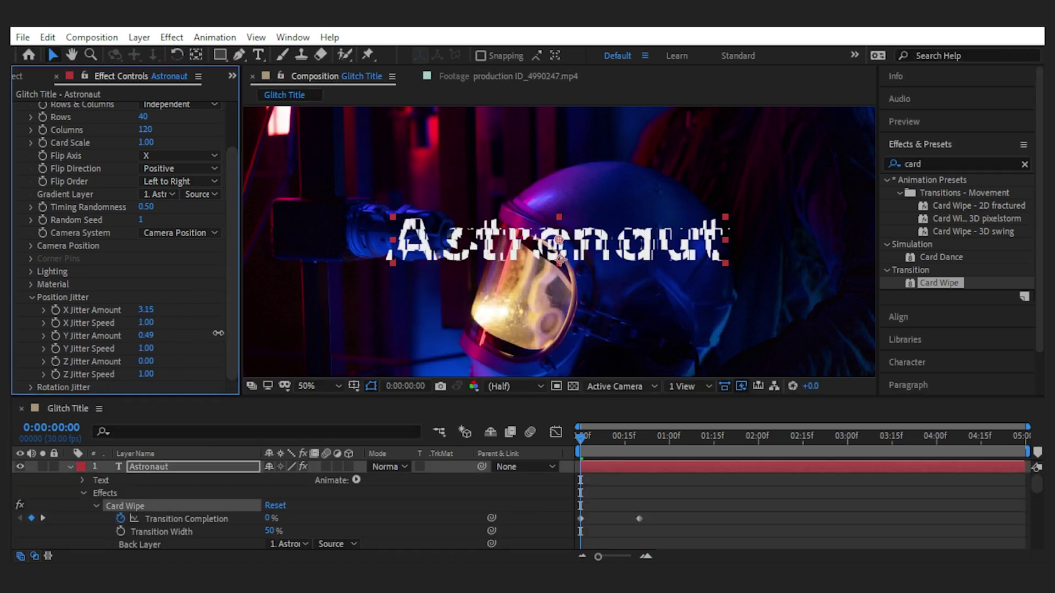
left_click_drag(218, 333, 491, 331)
left_click_drag(153, 362, 494, 346)
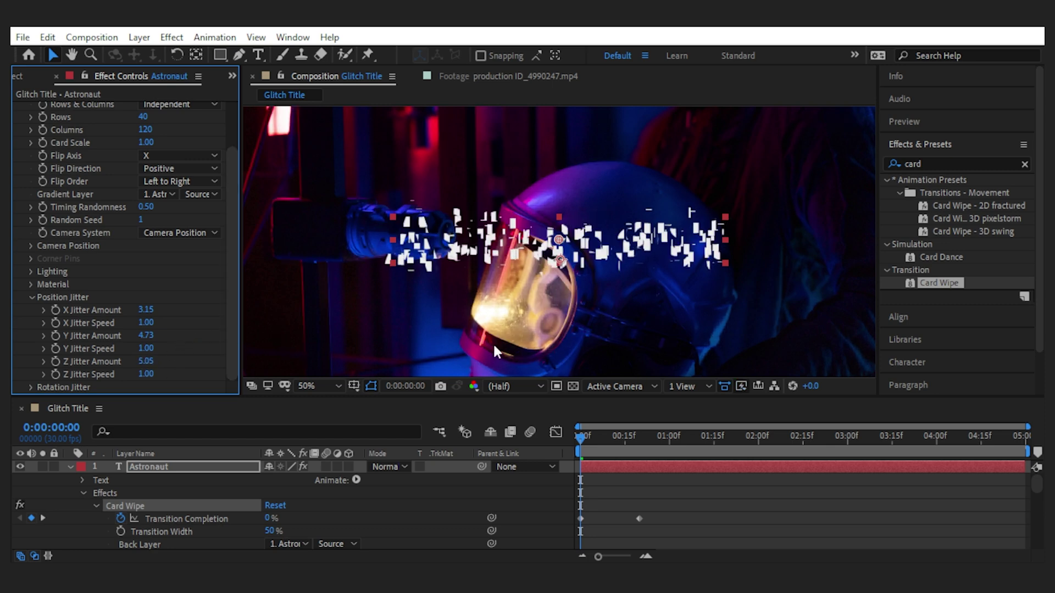
key("ctrl+z")
key("ctrl+z")
key("ctrl+z")
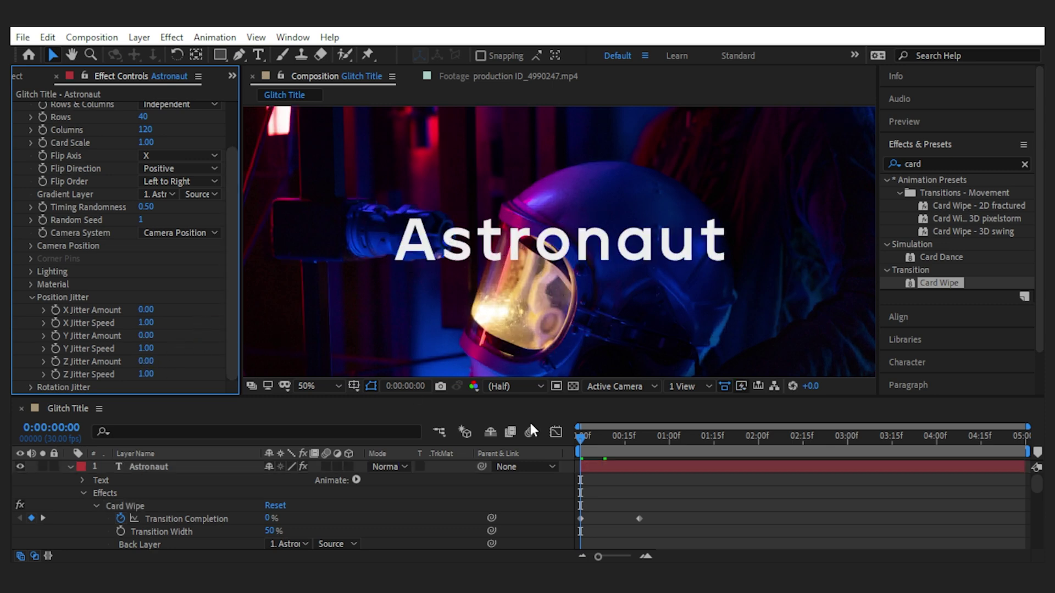
Step: Copy the zero X, Y and Z jitter keyframes from frame 0 to frame 20
left_click(55, 311)
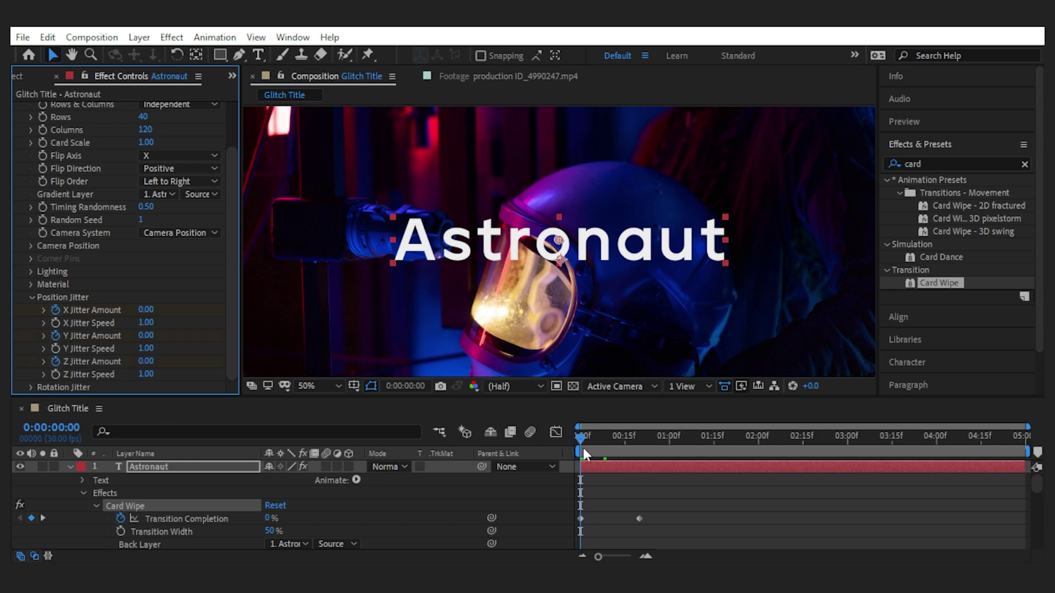
left_click_drag(583, 432, 641, 443)
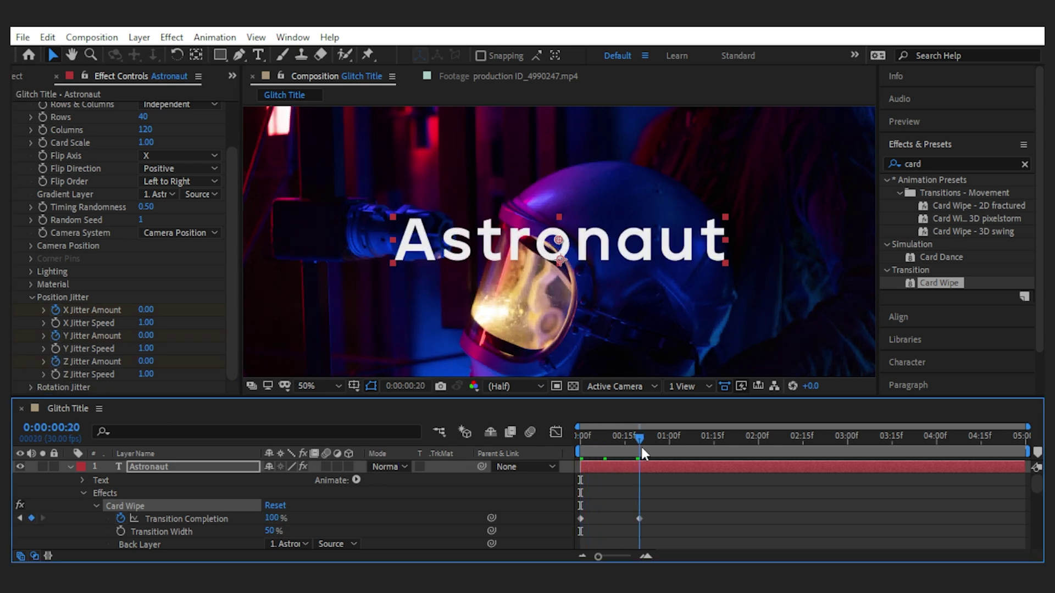
left_click_drag(1037, 484, 1038, 540)
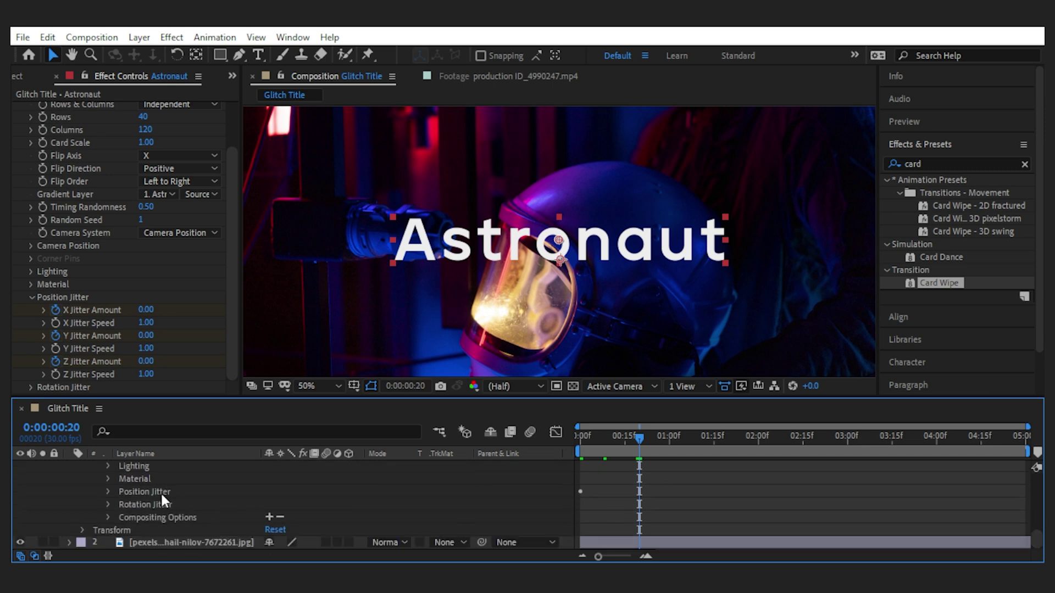
left_click(108, 493)
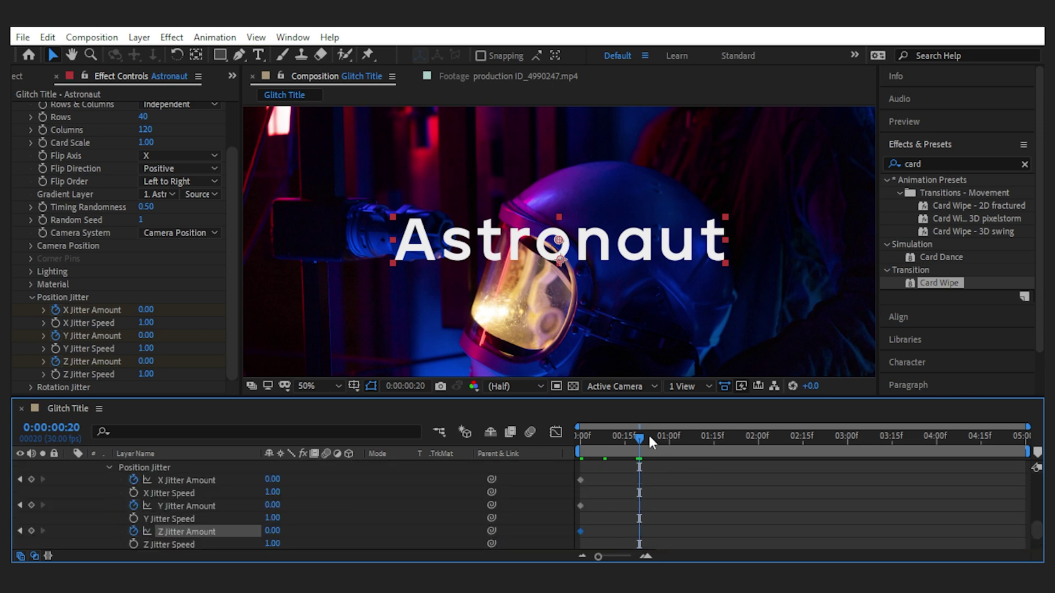
left_click_drag(602, 471, 582, 532)
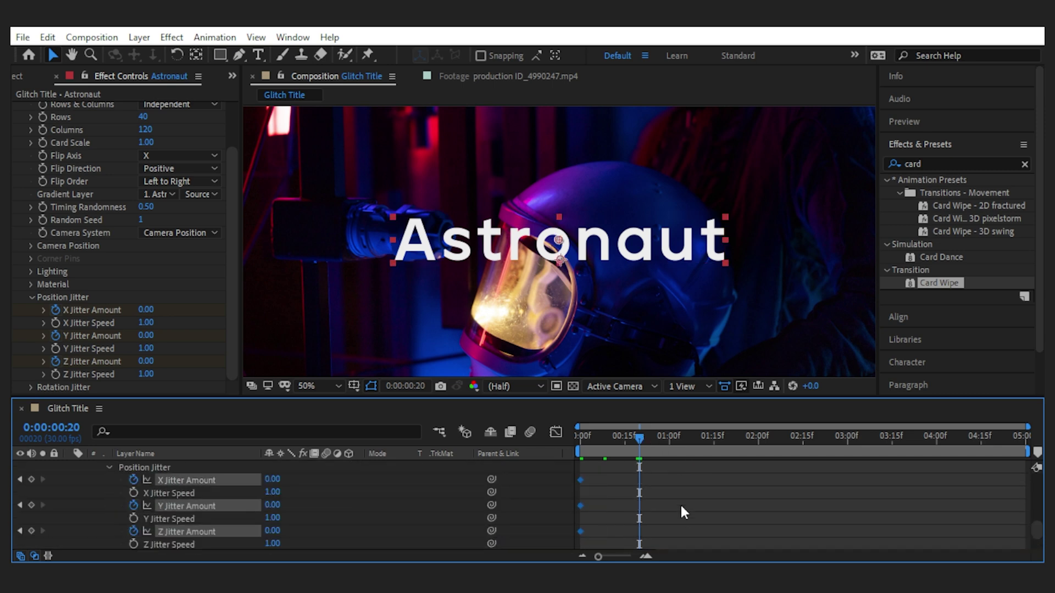
key("ctrl+c")
key("ctrl+v")
Step: Set X, Y and Z Jitter Amounts to 3 at frame 10 and preview
left_click_drag(639, 438, 610, 437)
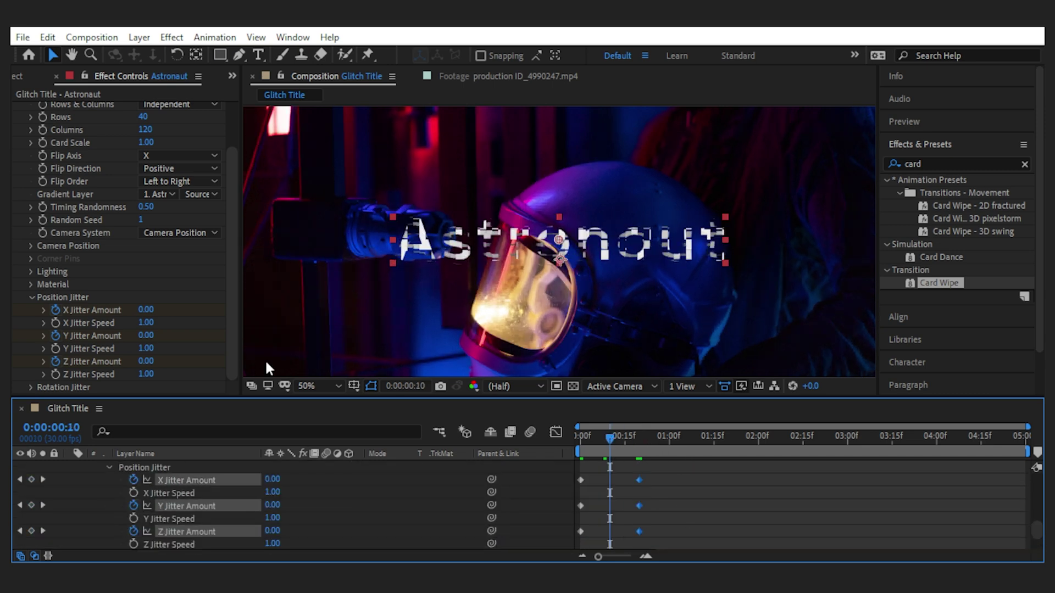
left_click(145, 310)
type("3")
key("Return")
left_click(144, 335)
type("3")
key("Return")
left_click(145, 361)
type("3")
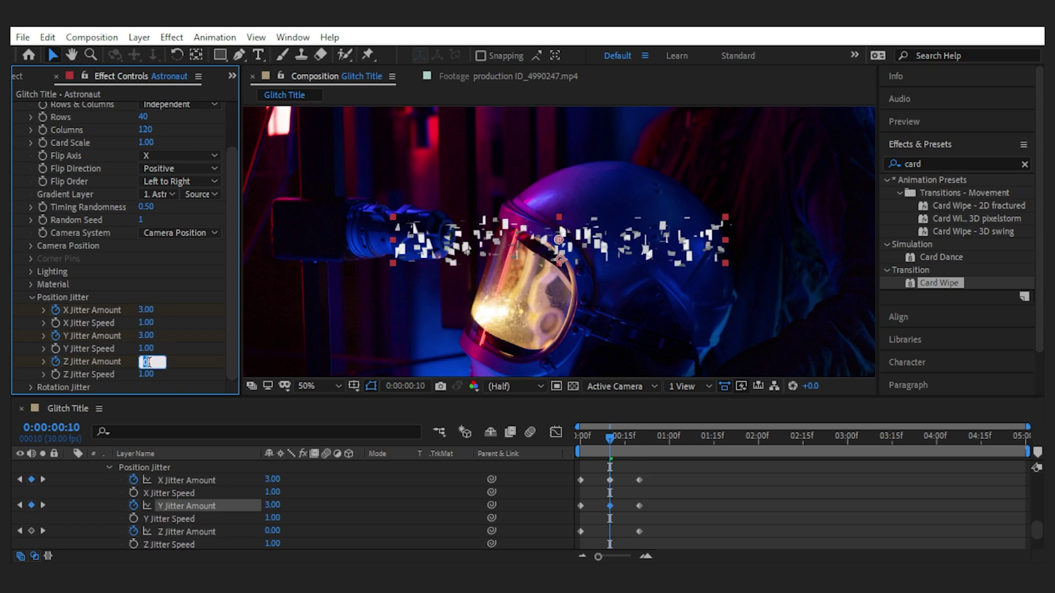
key("Return")
left_click_drag(609, 437, 572, 414)
key("space")
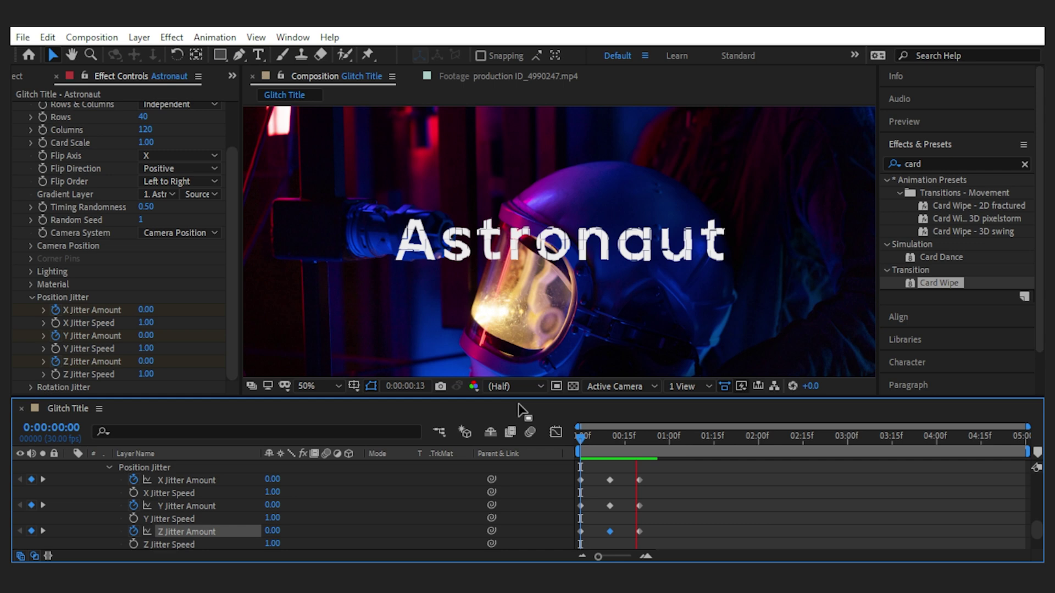
Step: Stop the preview and check Card Wipe's Back Layer options without changing them
key("space")
scroll(147, 483, "up", 15)
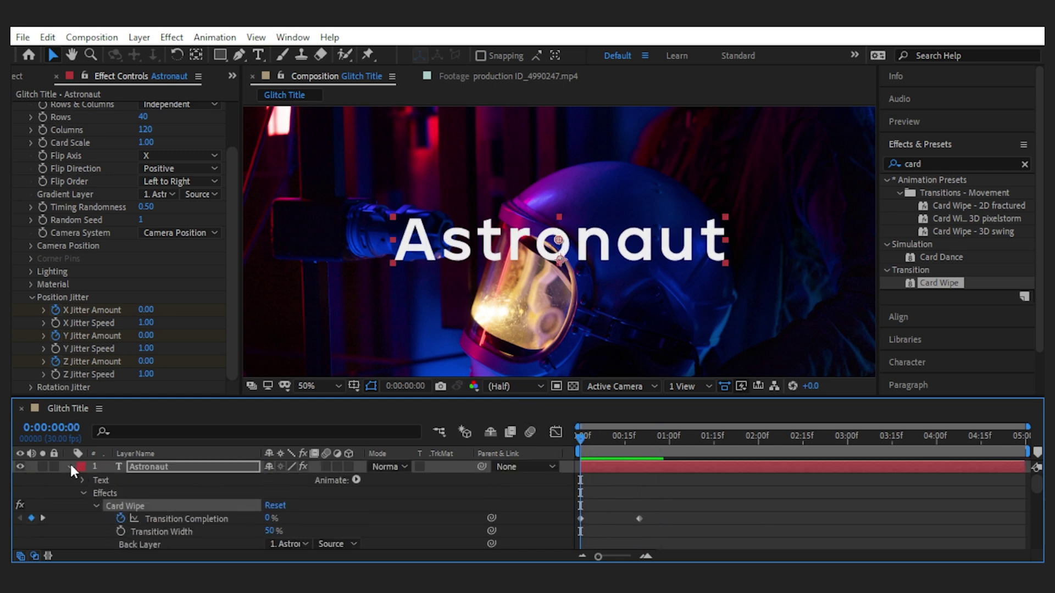
left_click(68, 466)
scroll(80, 236, "up", 3)
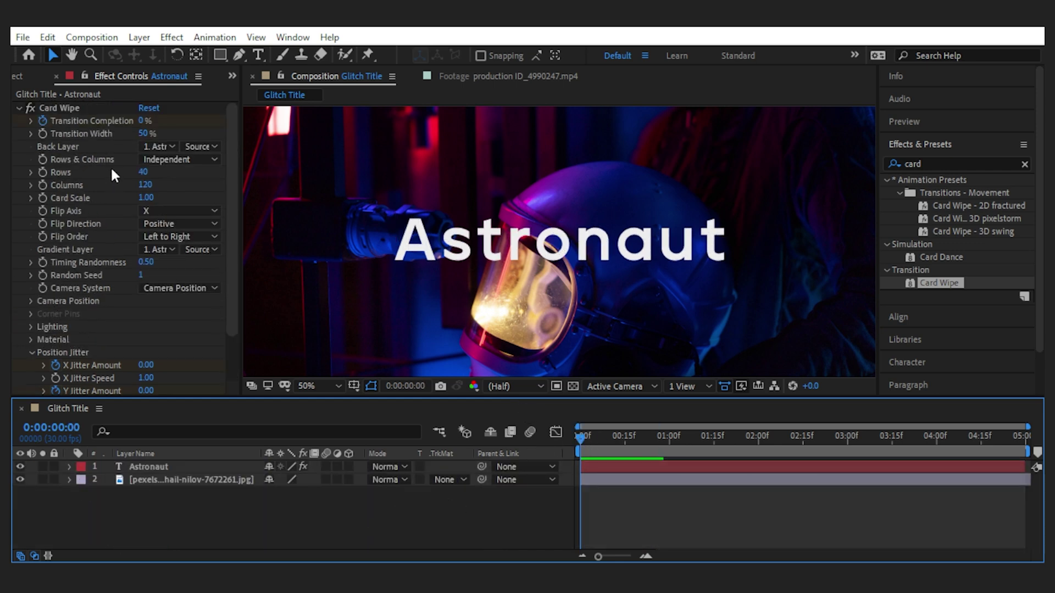
left_click(165, 145)
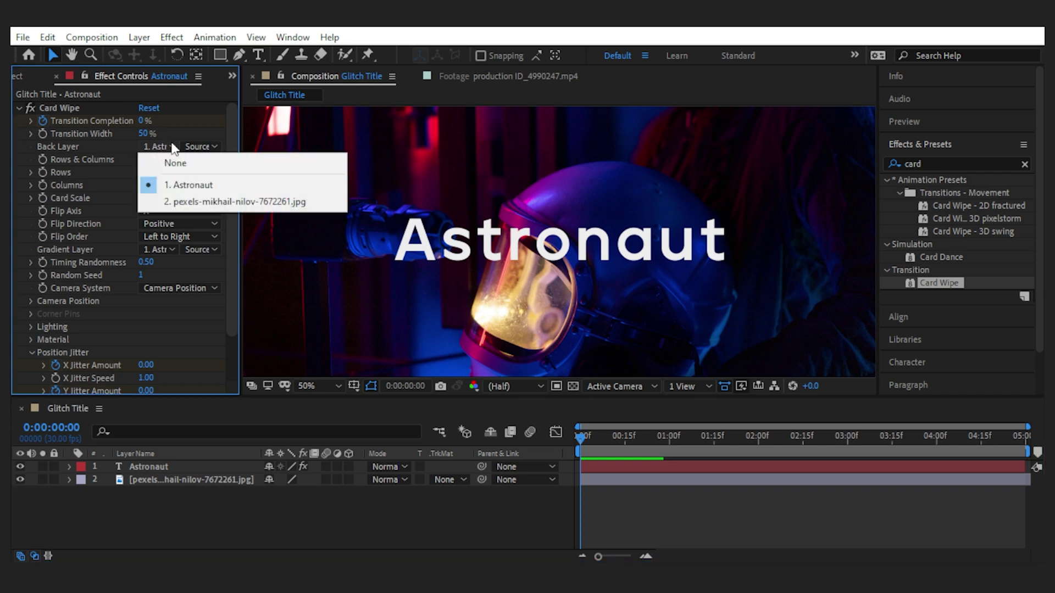
left_click(233, 519)
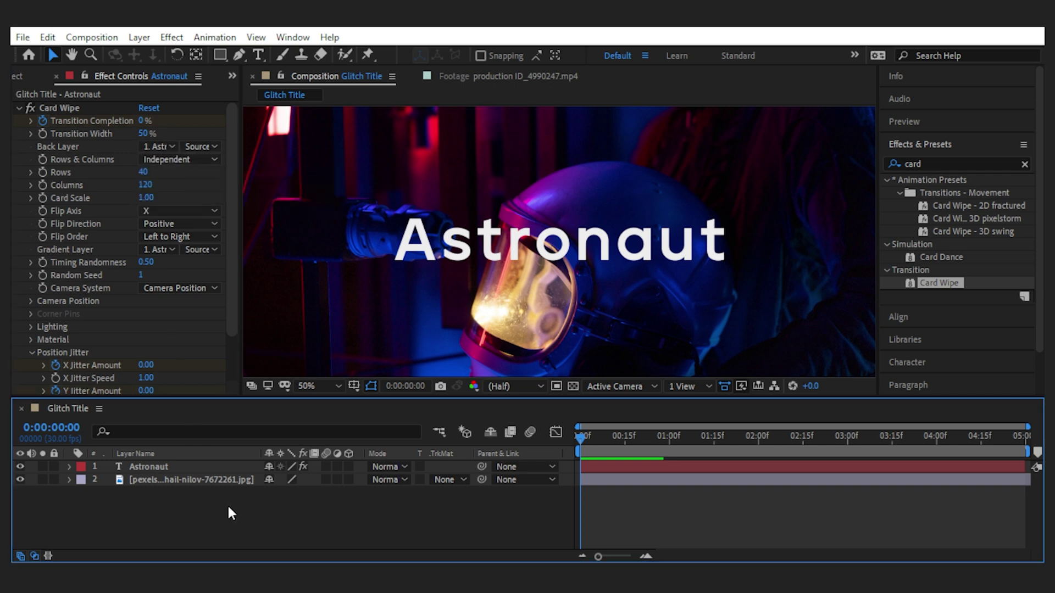
Step: Duplicate Astronaut, remove its Card Wipe, retype it 'In Space', move it below and hide it
left_click(178, 466)
key("ctrl+d")
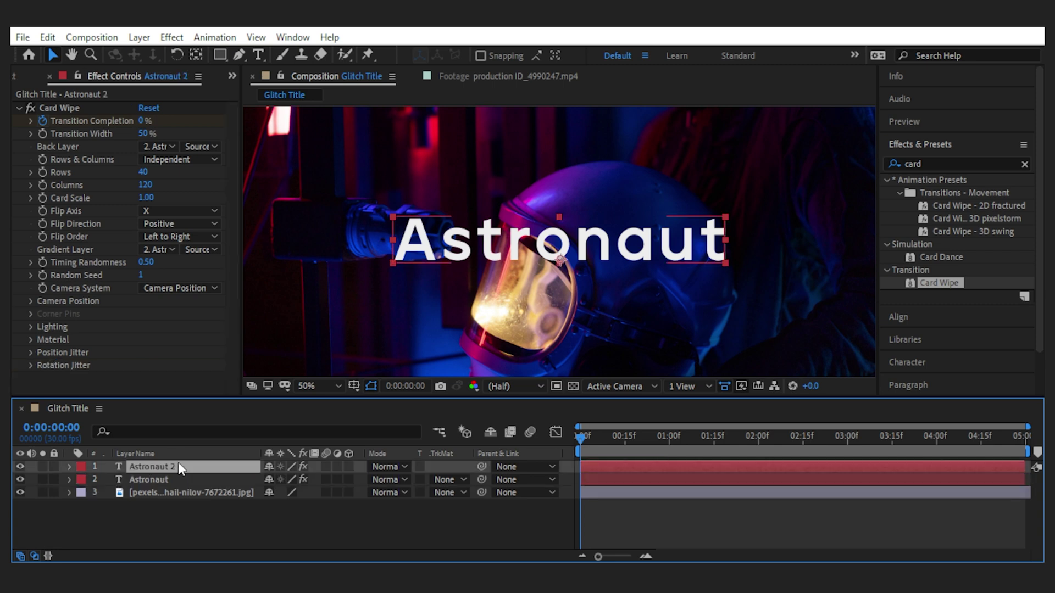
left_click(50, 106)
key("Delete")
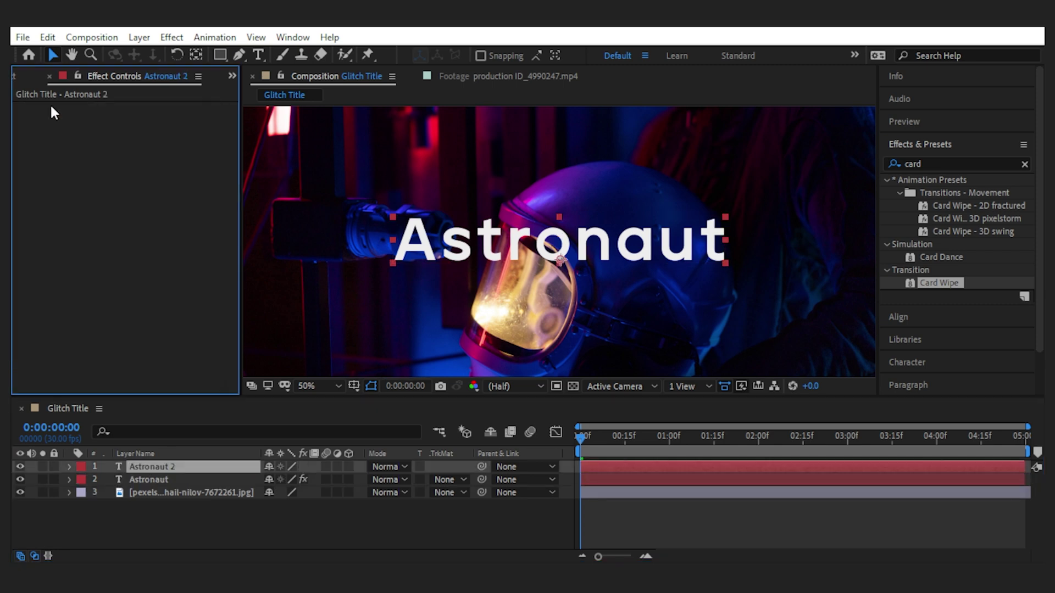
double_click(163, 466)
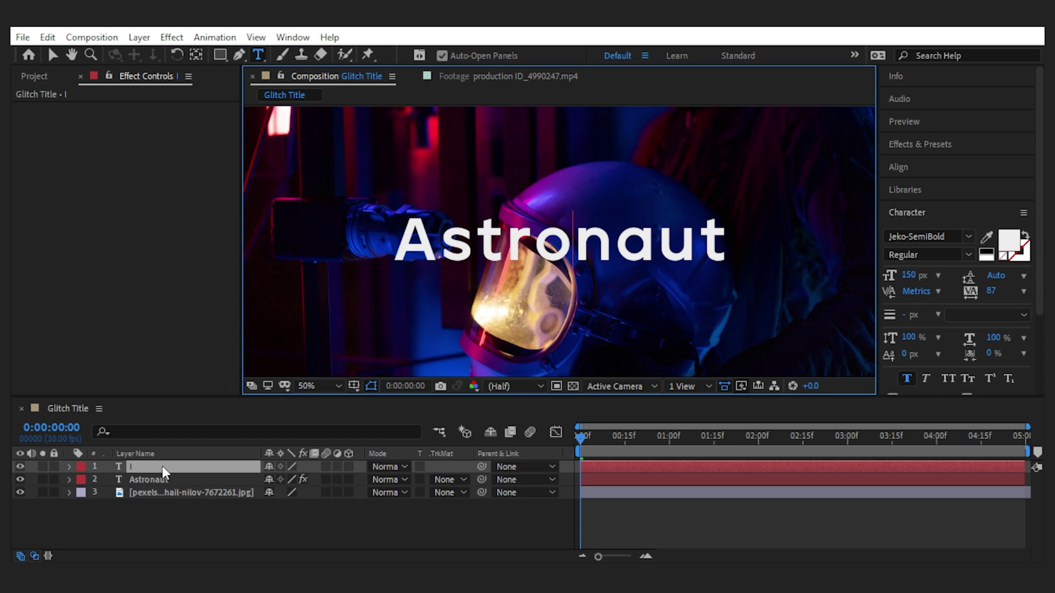
key("Return")
type("In Space")
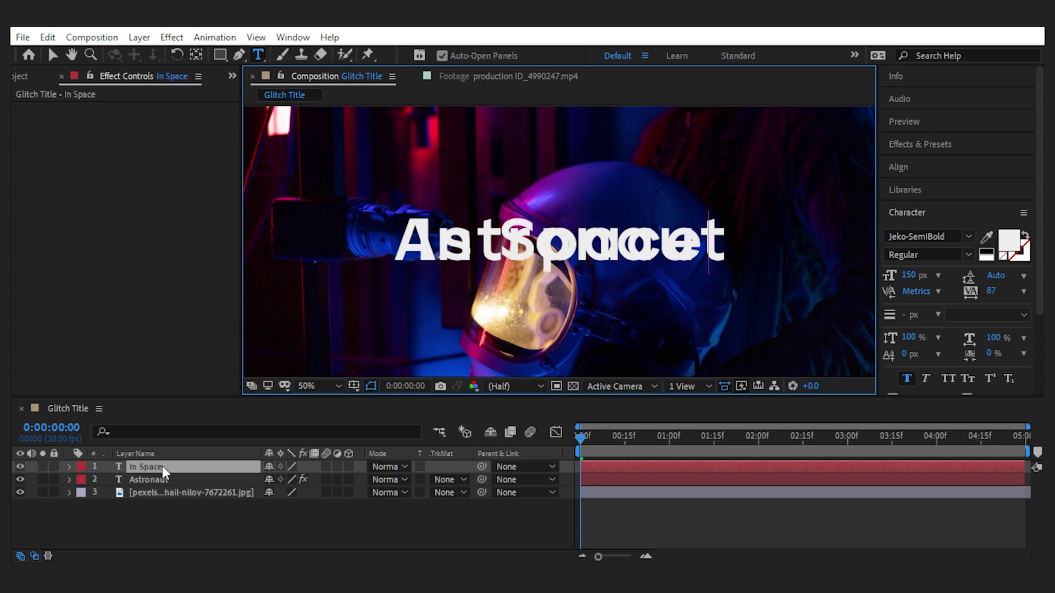
left_click(199, 523)
left_click_drag(186, 466, 187, 486)
left_click(21, 480)
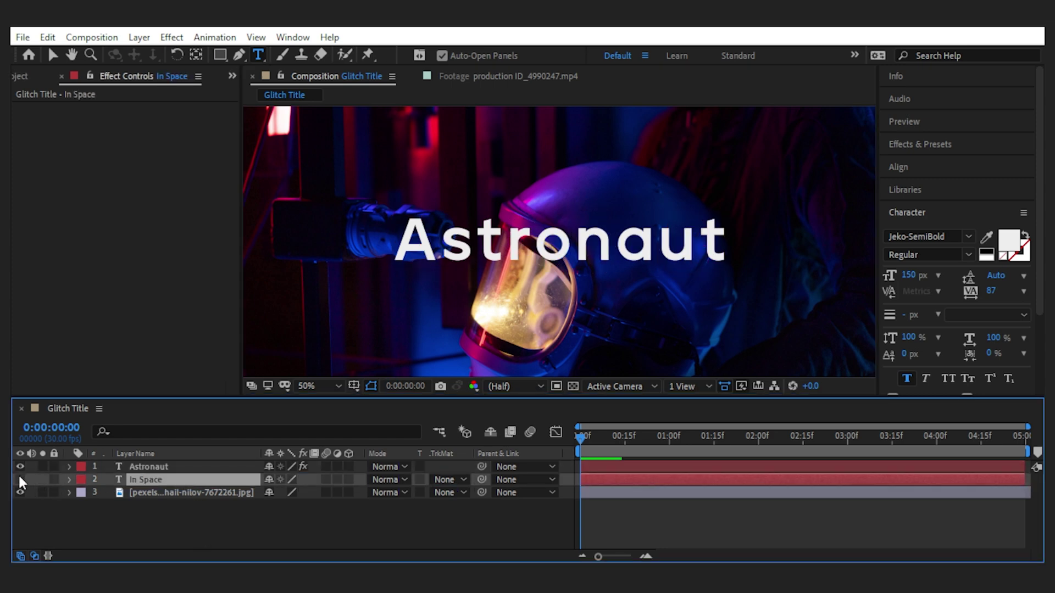
Step: Set Astronaut's Card Wipe Back Layer to In Space and preview the transition
left_click(176, 467)
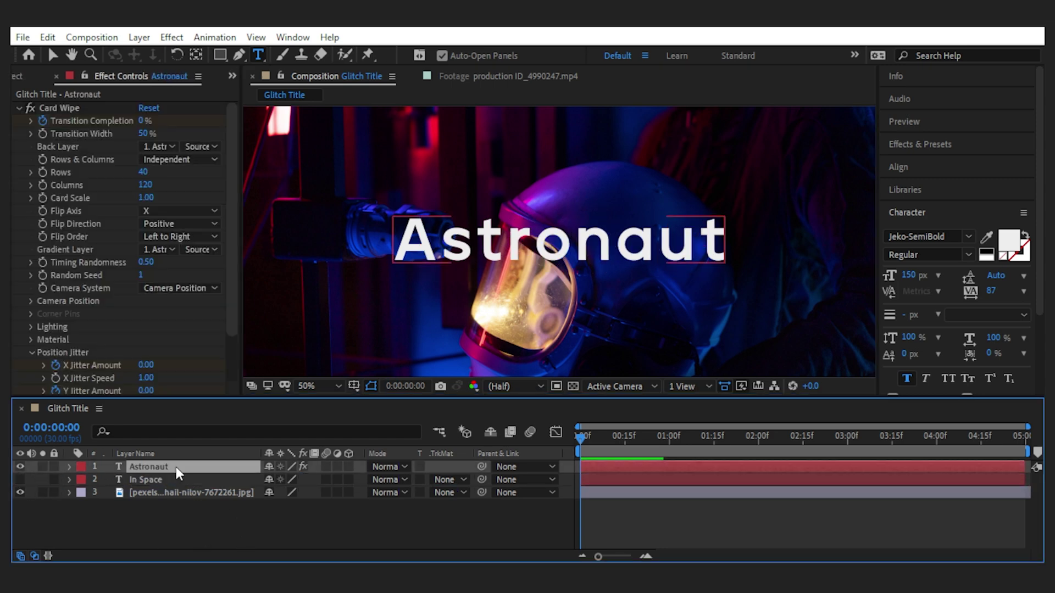
left_click(162, 146)
left_click(182, 201)
left_click(492, 523)
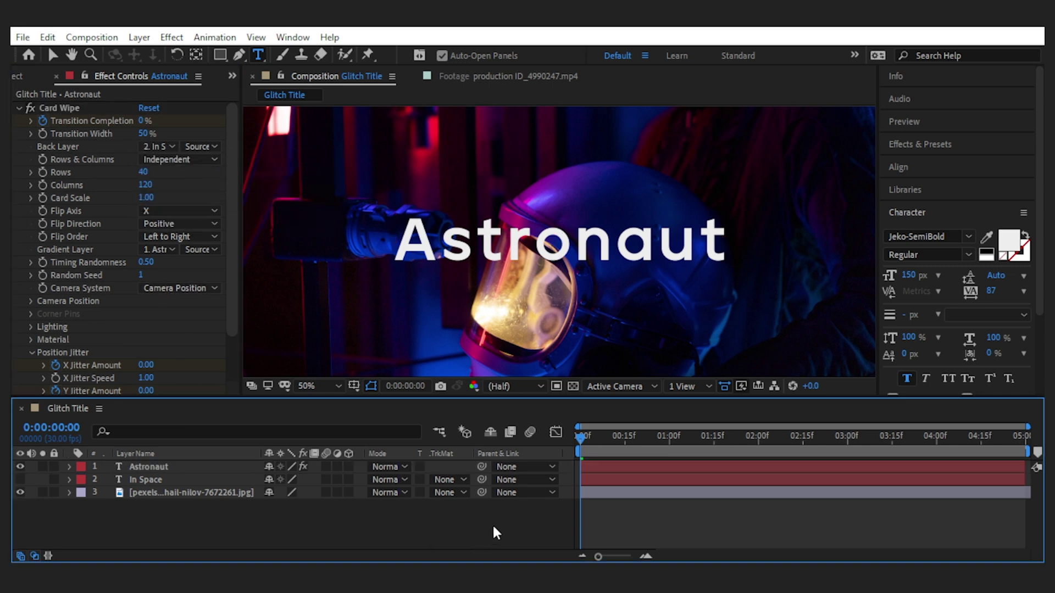
key("space")
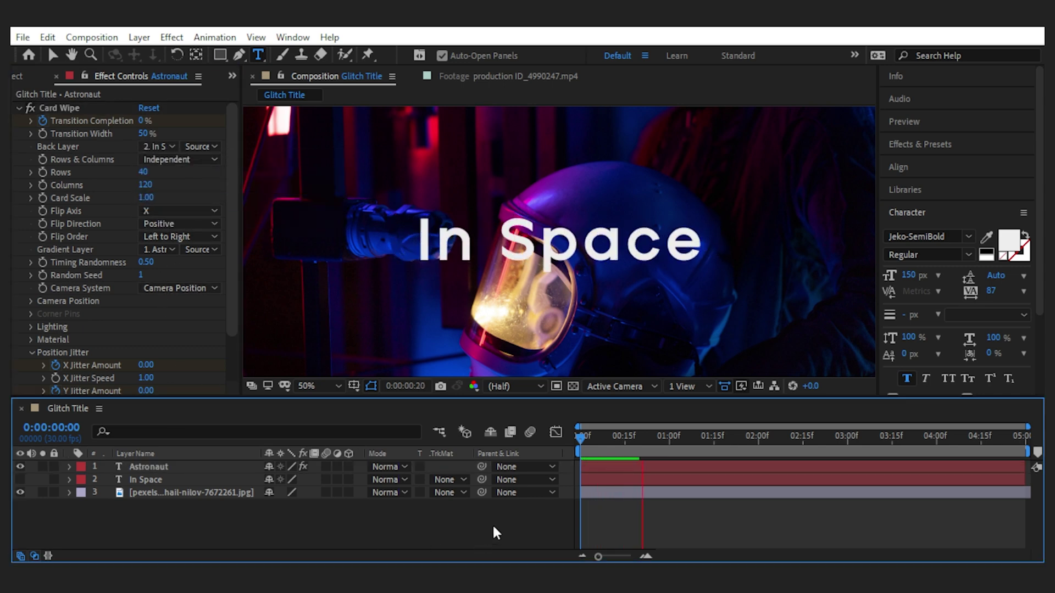
key("space")
key("space")
Step: Duplicate the Astronaut layer, rename it 'Astronaut outline', and set it to Screen blending
left_click(159, 146)
left_click(366, 529)
left_click(182, 466)
key("ctrl+d")
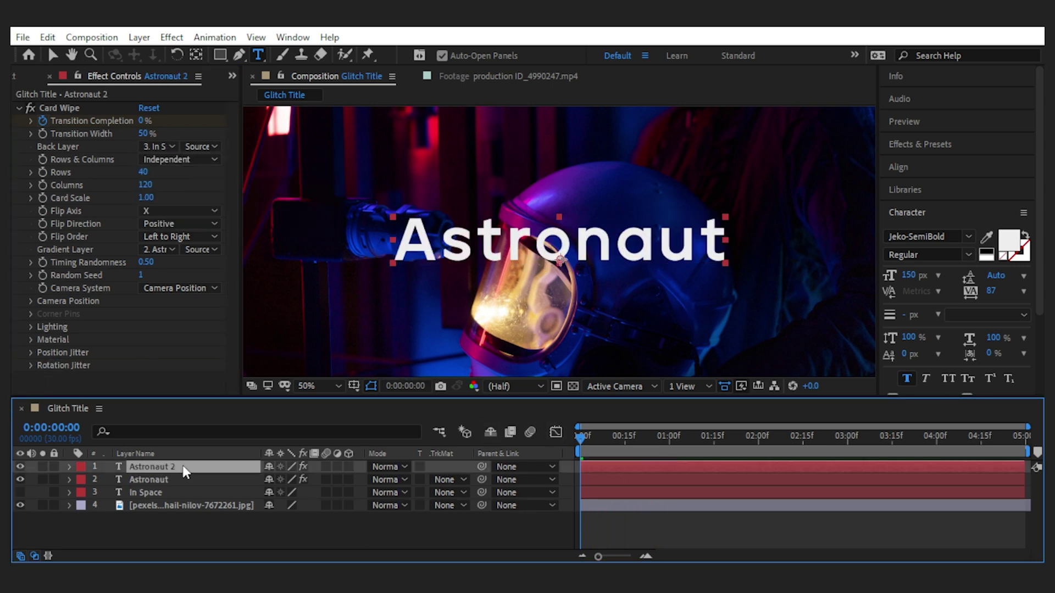
key("Return")
left_click(182, 465)
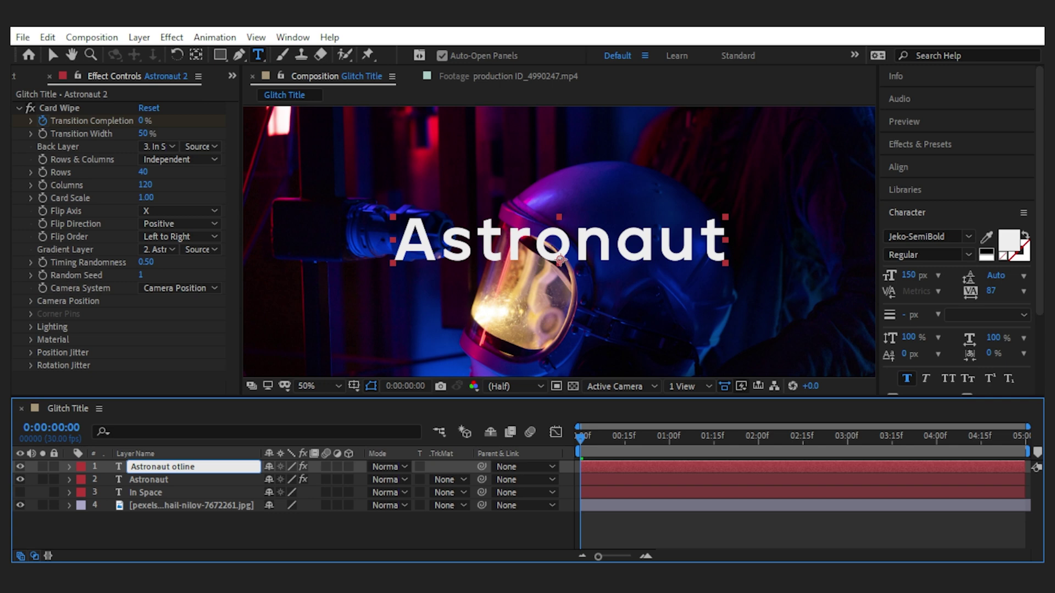
left_click(199, 518)
left_click(197, 466)
left_click(389, 468)
left_click(439, 224)
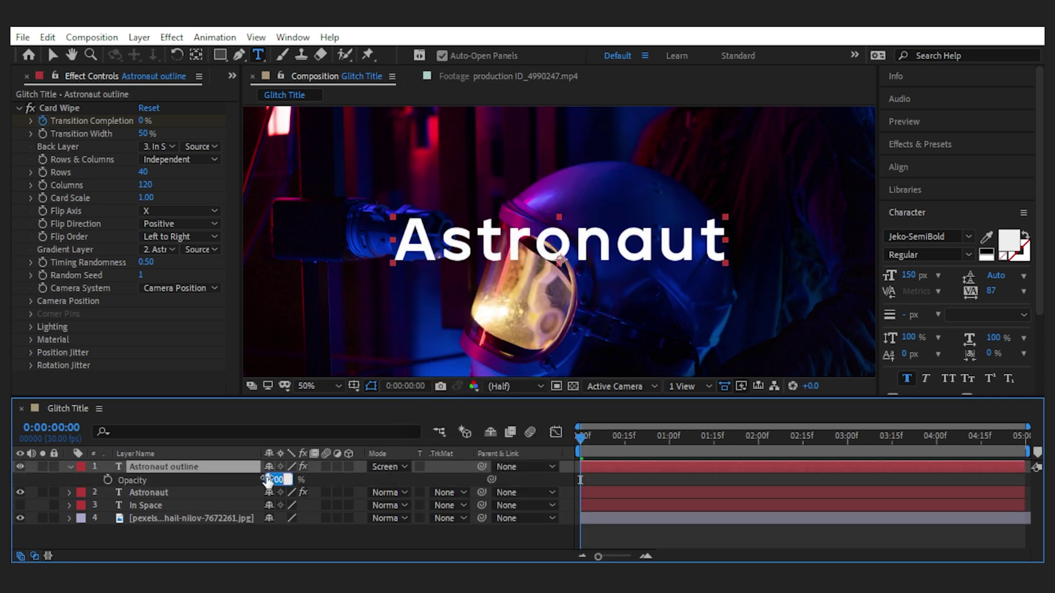
Step: Apply Find Edges to Astronaut outline with Invert turned on
left_click(19, 108)
key("ctrl+5")
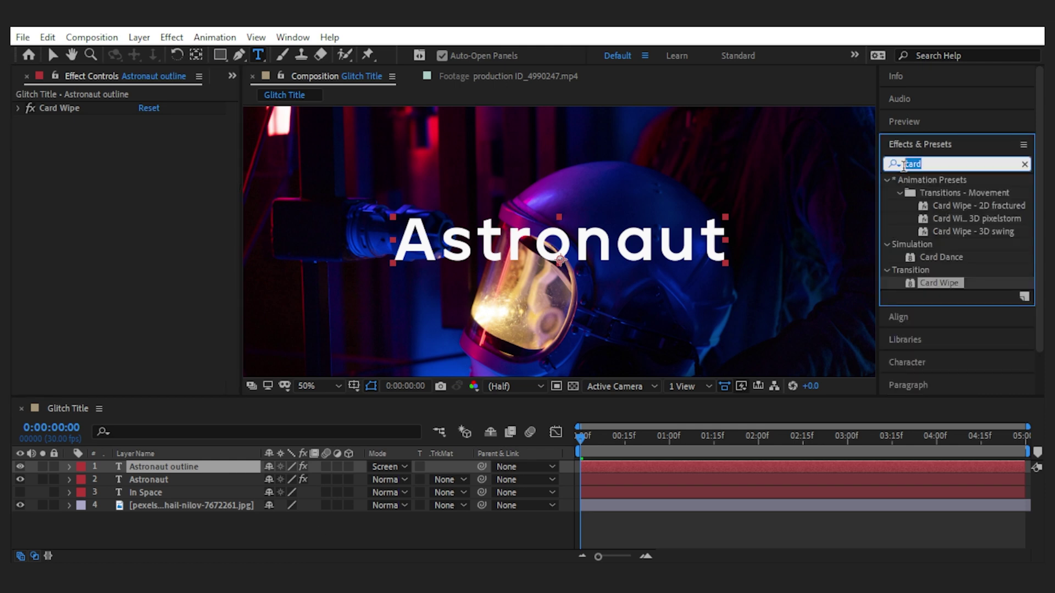
type("find ed")
left_click_drag(948, 192, 162, 464)
key("v")
left_click(141, 134)
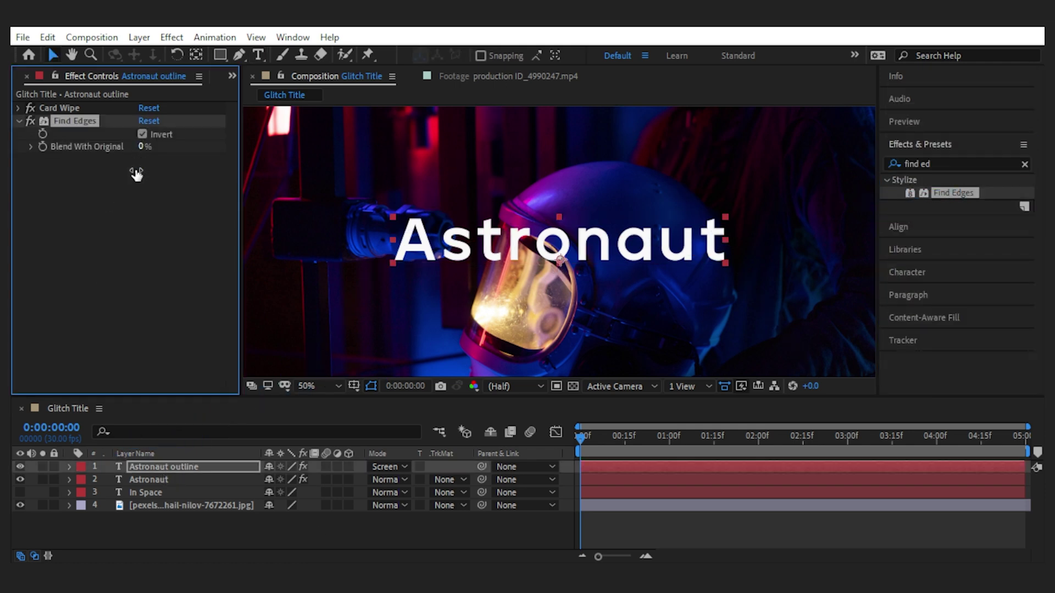
Step: Add Noise to Astronaut outline with Amount of Noise at 100%
left_click(951, 163)
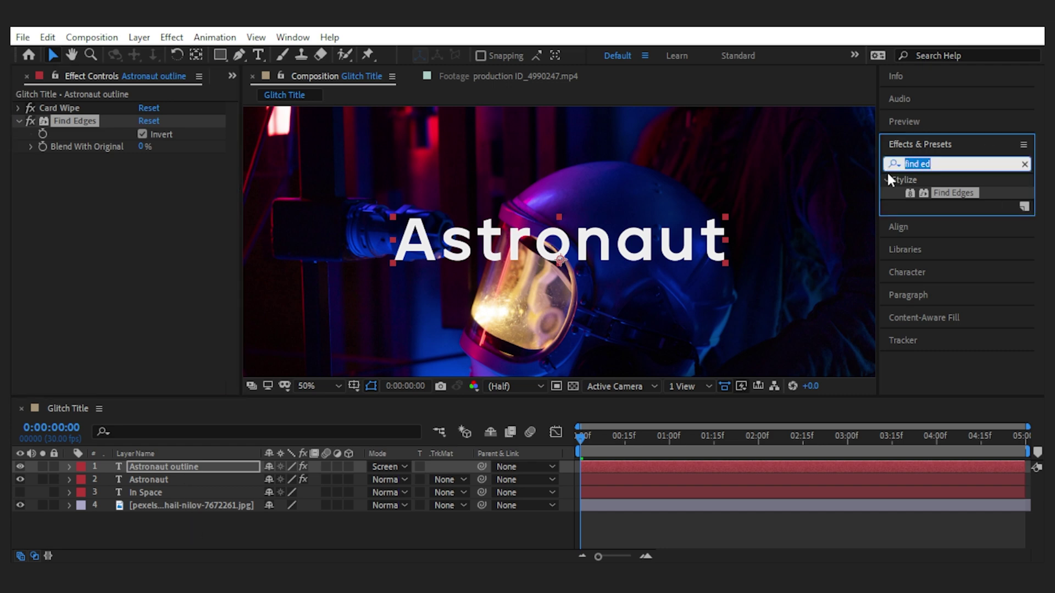
type("noise")
left_click_drag(943, 244, 147, 276)
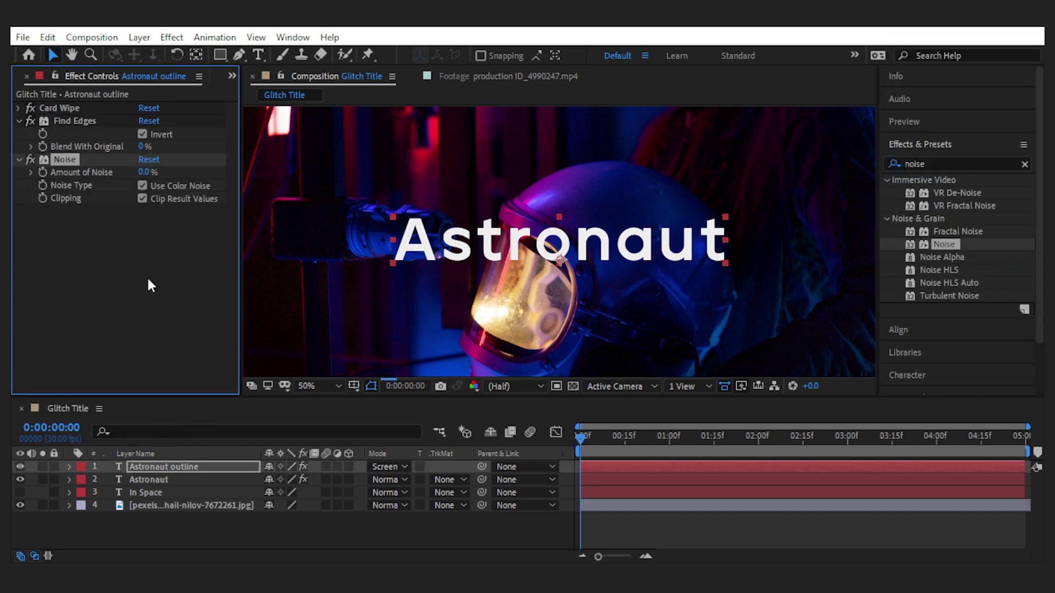
left_click(143, 172)
type("100")
key("Return")
left_click(18, 120)
left_click(18, 134)
left_click(66, 184)
Step: Add Tritone with white highlights and midtones colour 7F4646
left_click(958, 163)
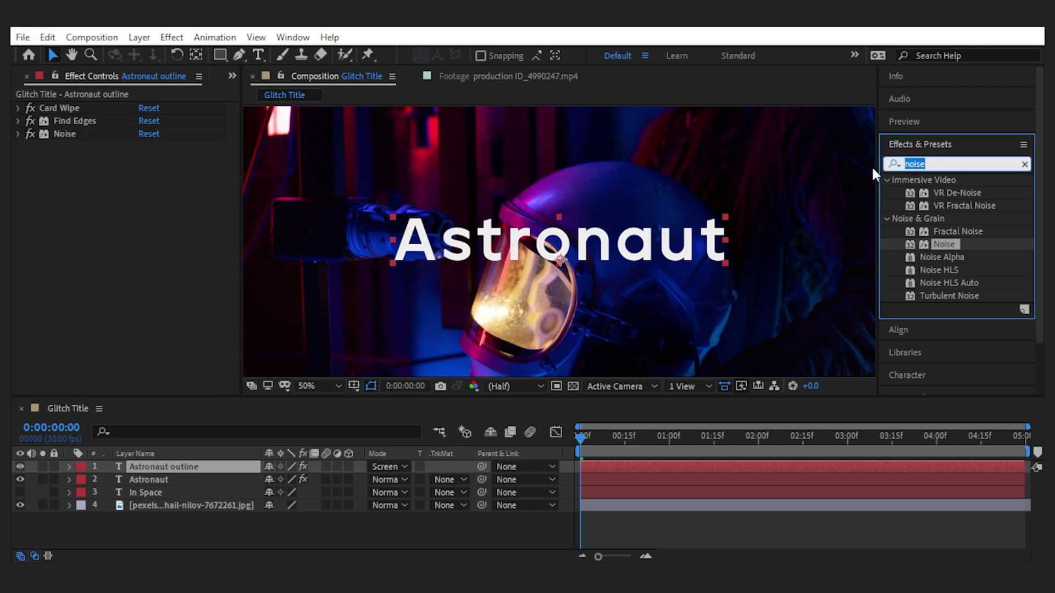
type("tritone")
left_click_drag(946, 192, 81, 132)
left_click(141, 134)
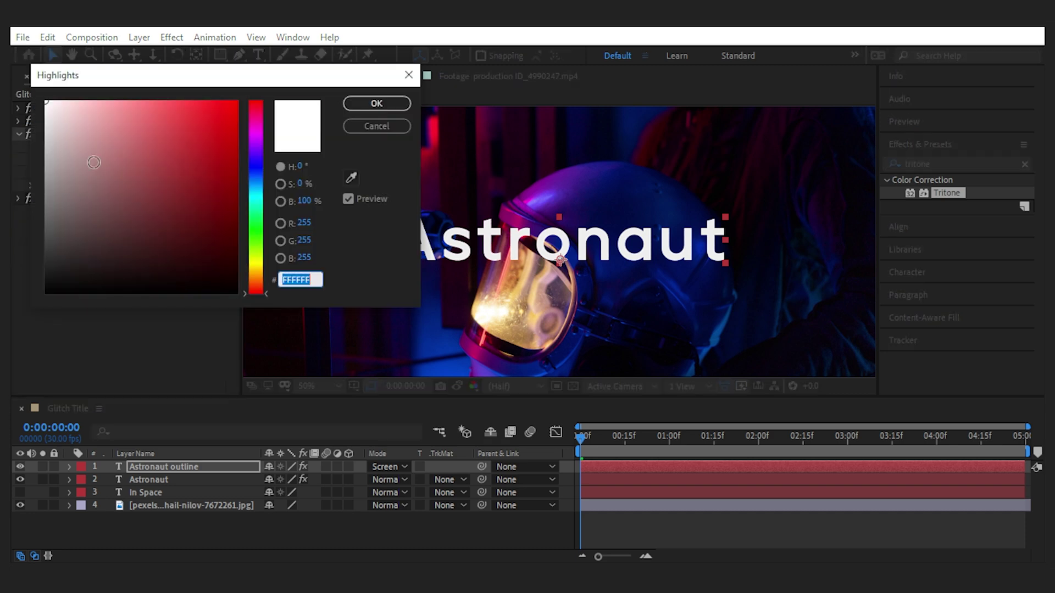
left_click(376, 103)
left_click(152, 156)
left_click(256, 108)
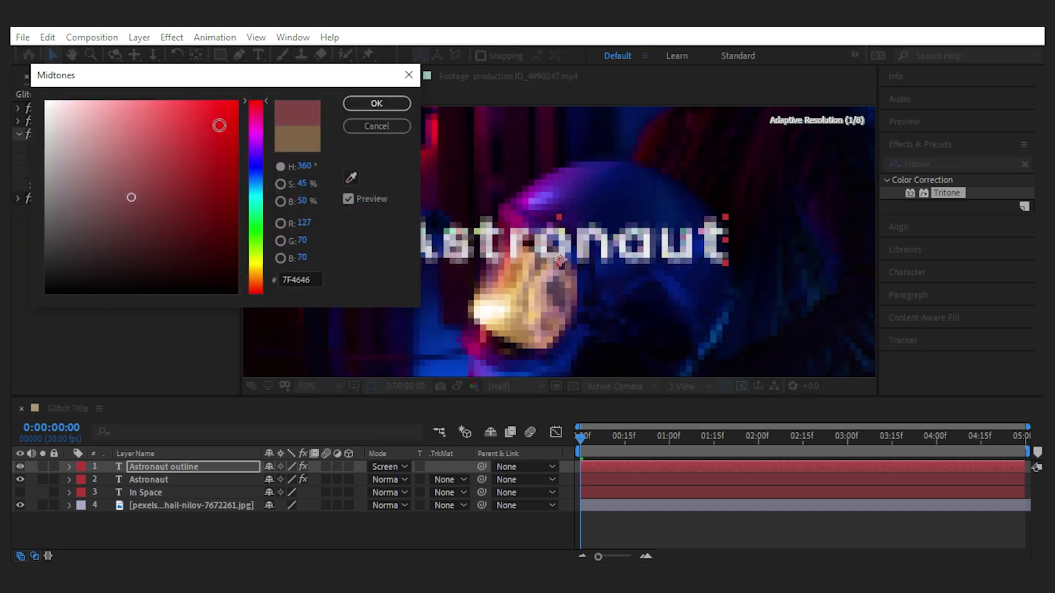
left_click_drag(198, 137, 198, 128)
left_click(376, 103)
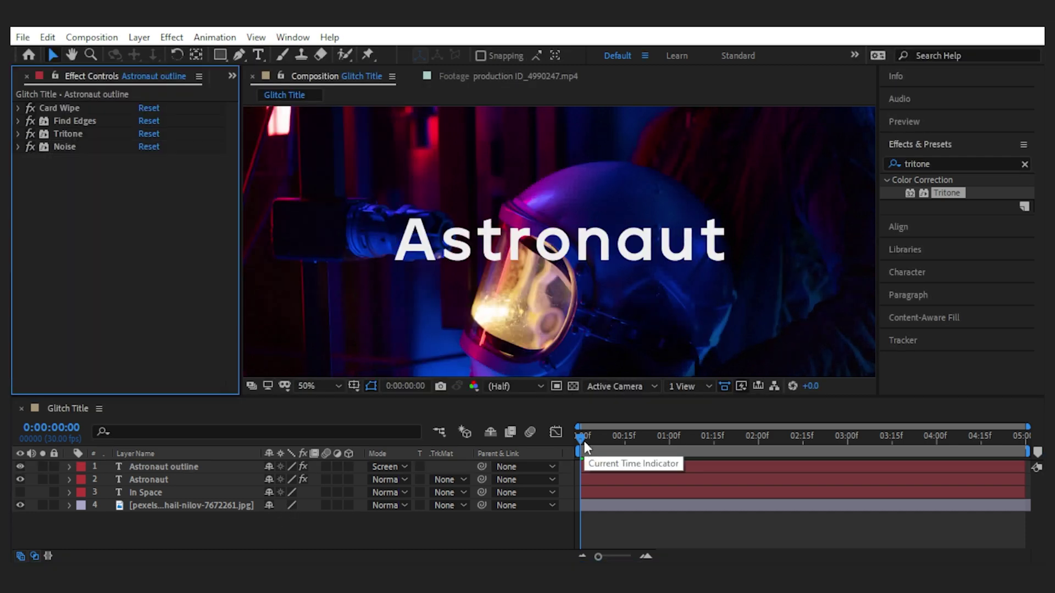
Step: Shift the Astronaut outline layer two frames later and preview the glitch animation
left_click_drag(598, 557, 644, 556)
left_click_drag(599, 467, 672, 467)
left_click_drag(631, 557, 588, 556)
left_click(542, 526)
key("space")
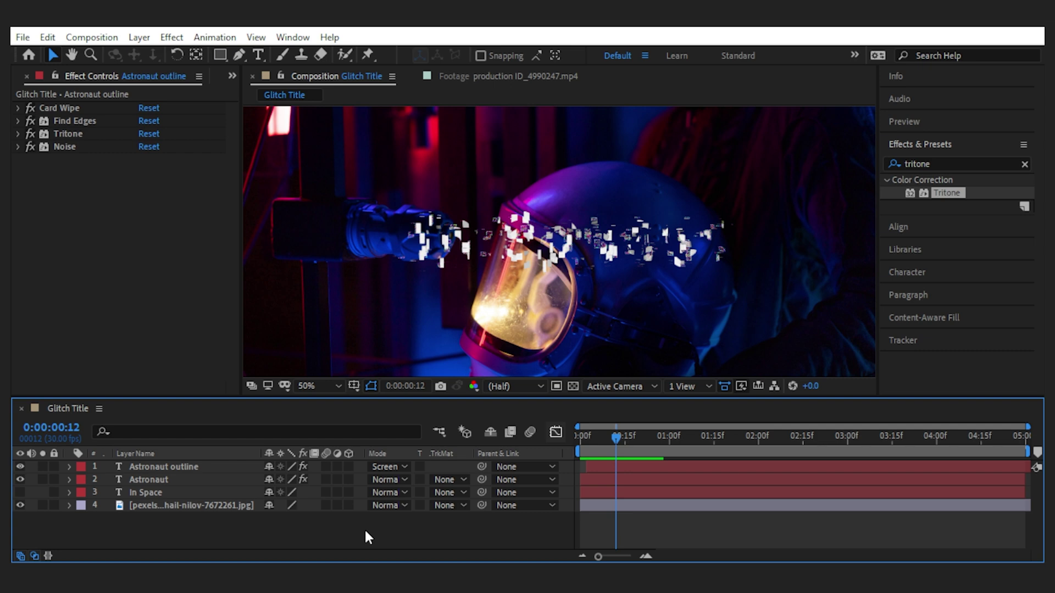
key("Page_Up")
key("Page_Up")
key("Page_Up")
key("Page_Up")
key("Page_Up")
key("Page_Up")
key("Page_Up")
key("Page_Up")
key("Page_Up")
key("Page_Up")
key("Page_Up")
key("Page_Up")
Step: Pre-compose the three title layers into one layer named 'Titles'
left_click(165, 466)
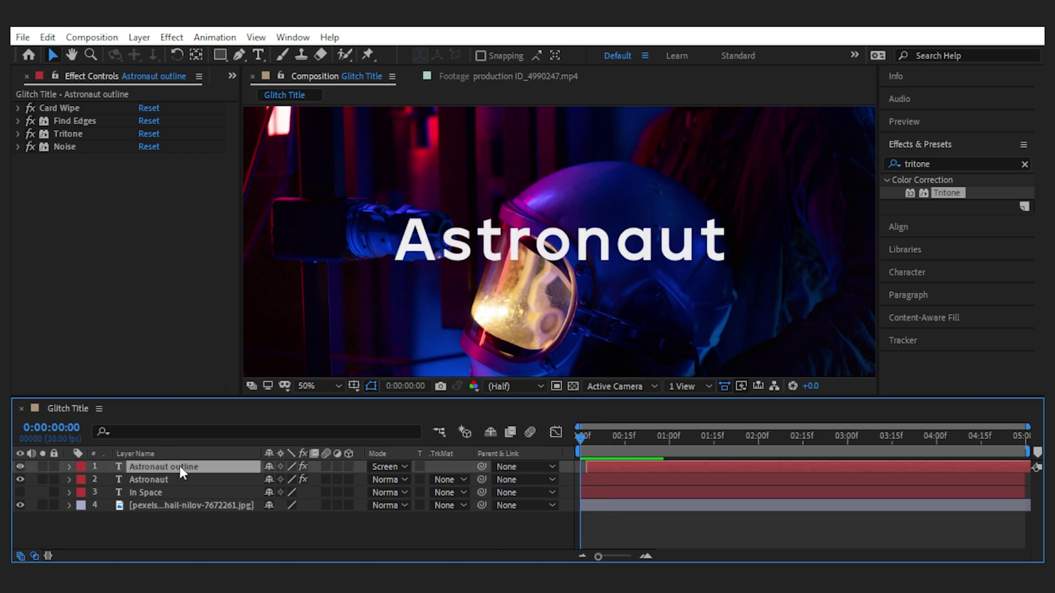
left_click(174, 494, "shift")
right_click(200, 473)
left_click(263, 389)
key("Return")
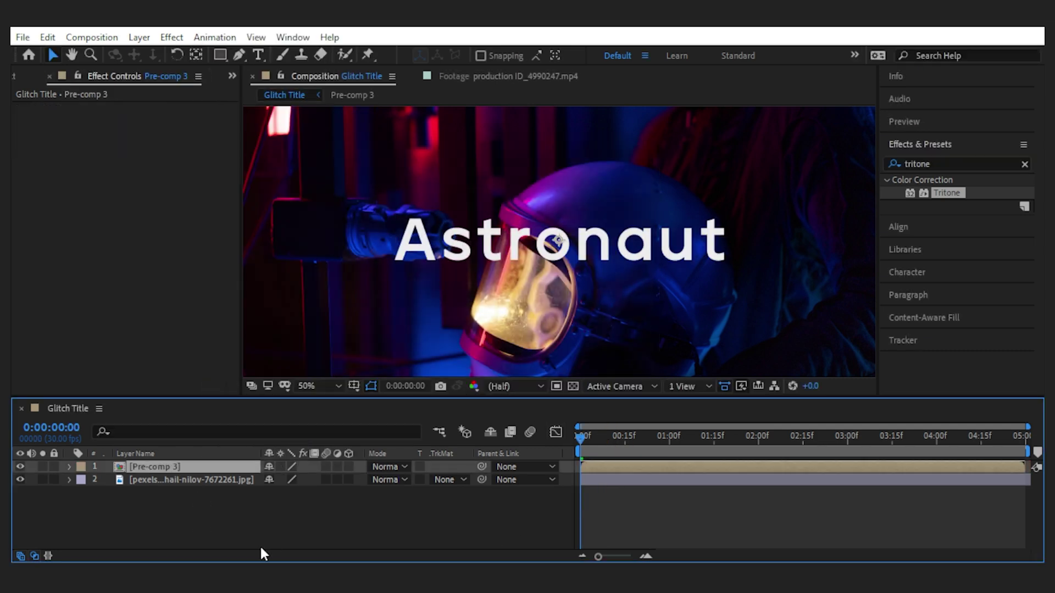
key("Return")
type("Titles")
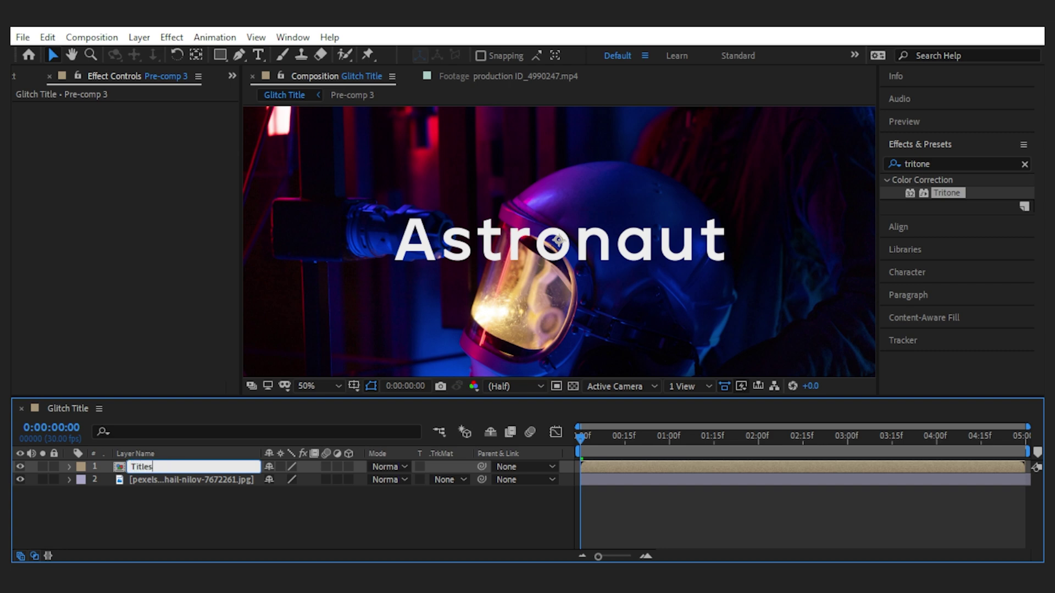
key("Return")
Step: Duplicate Titles three times and rename the copies R, G and B
left_click(206, 467)
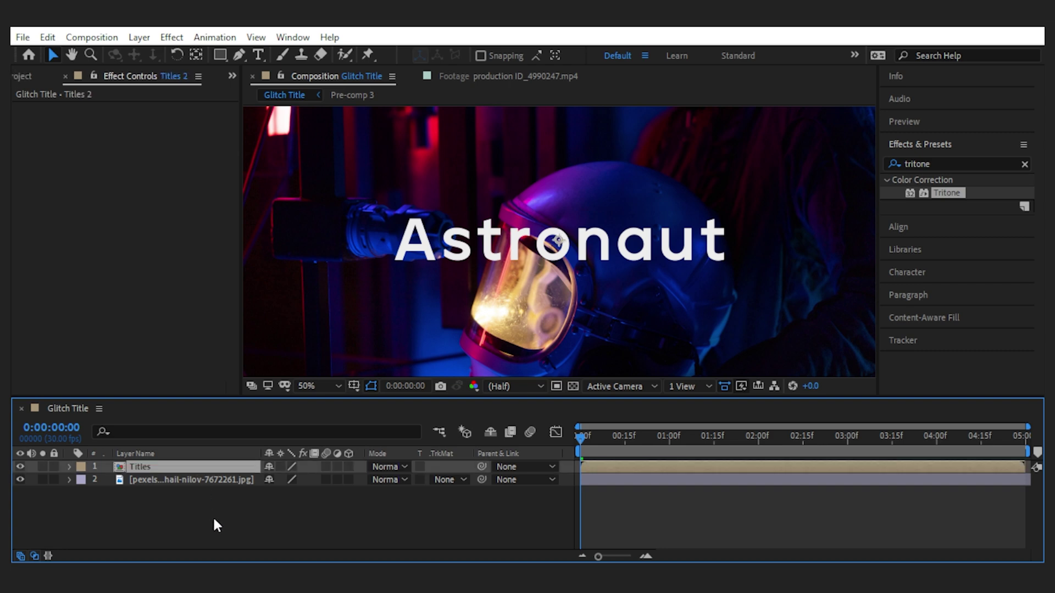
key("ctrl+d")
key("ctrl+d")
key("ctrl+d")
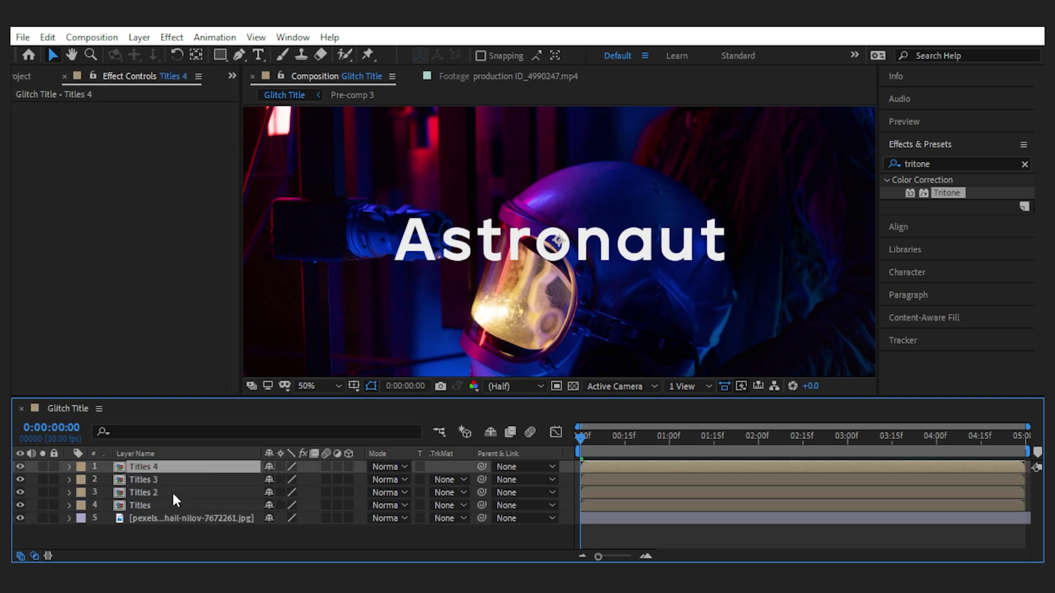
left_click(173, 493)
key("Return")
type("R")
left_click(175, 484)
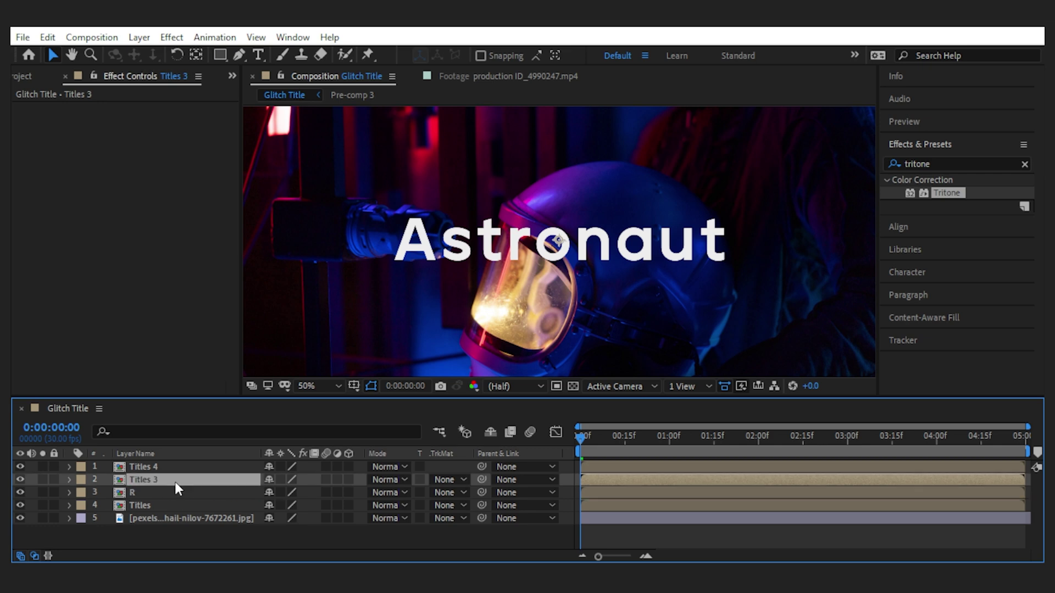
key("Return")
type("G")
left_click(170, 467)
key("Return")
type("B")
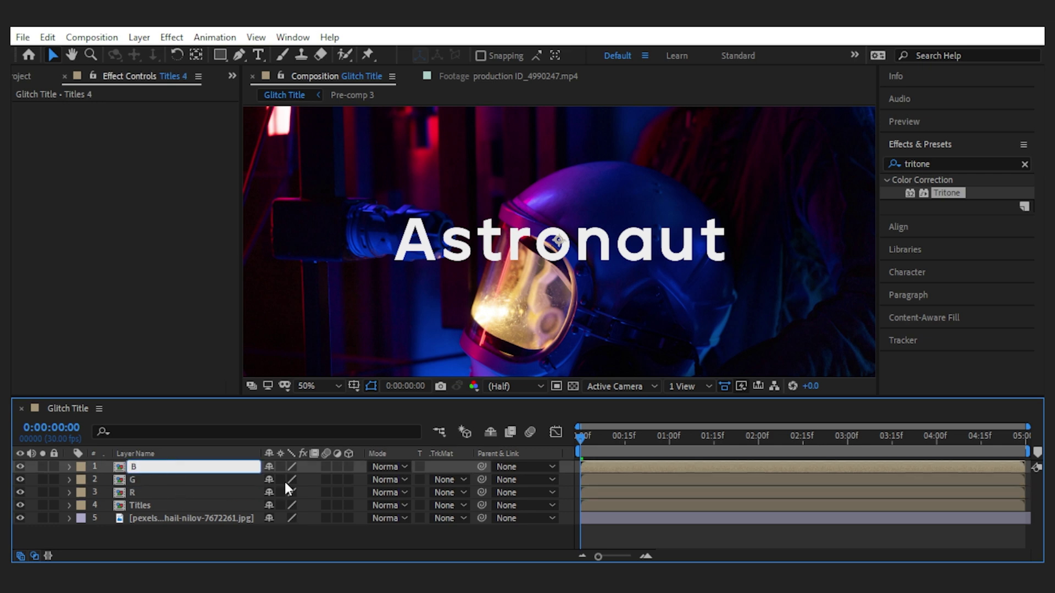
key("Return")
Step: Add the Shift Channels effect to the R layer
left_click(166, 492)
left_click(901, 168)
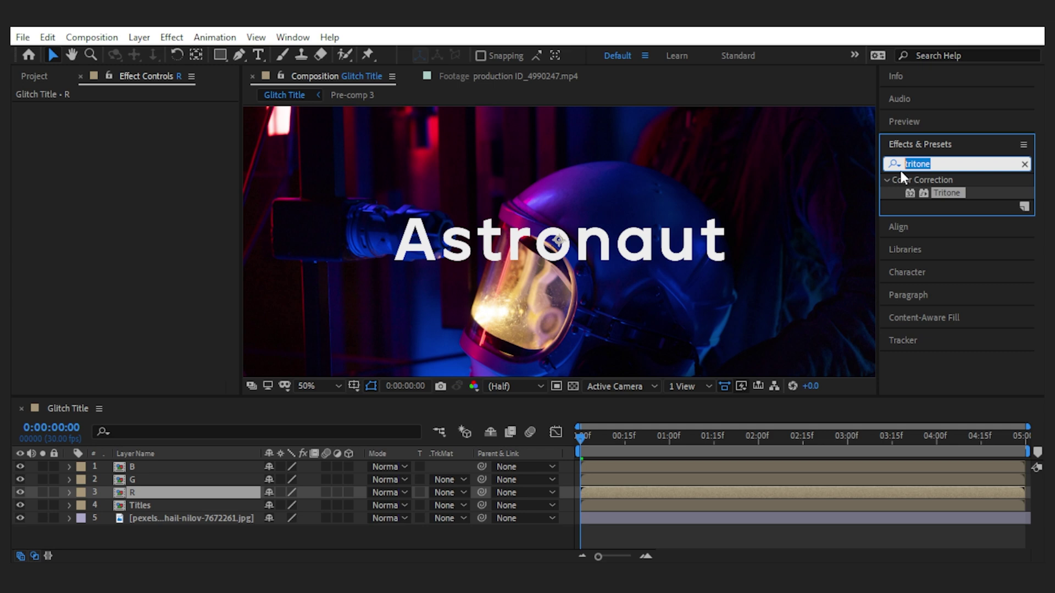
type("shift")
left_click_drag(958, 192, 127, 492)
Step: Add Shift Channels to G and B, and set R's green and blue to Full Off, keeping Red
left_click_drag(958, 192, 148, 480)
left_click_drag(959, 192, 152, 467)
left_click(143, 492)
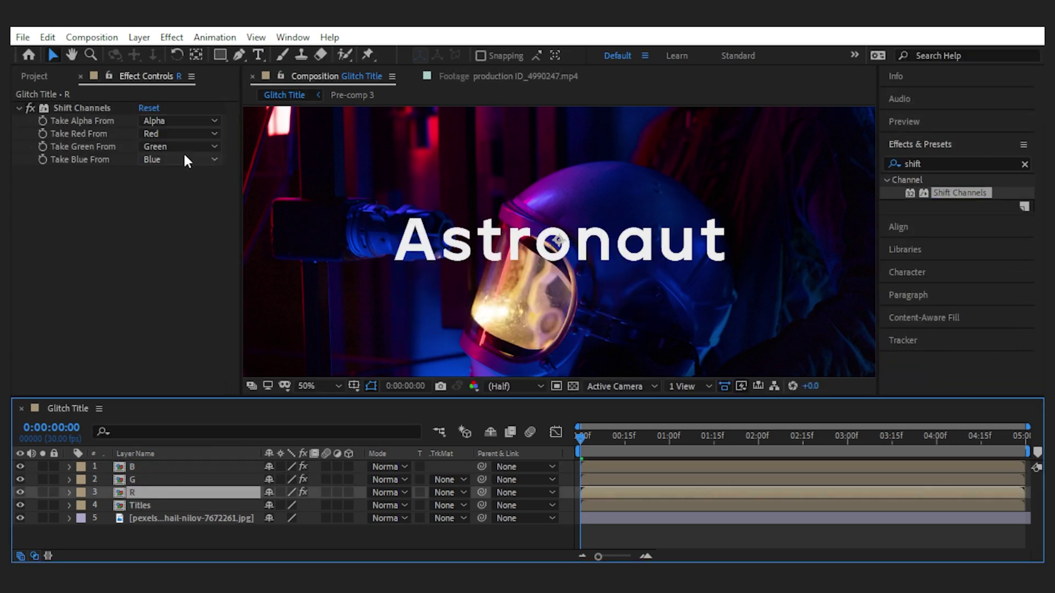
left_click(184, 146)
left_click(181, 312)
left_click(161, 159)
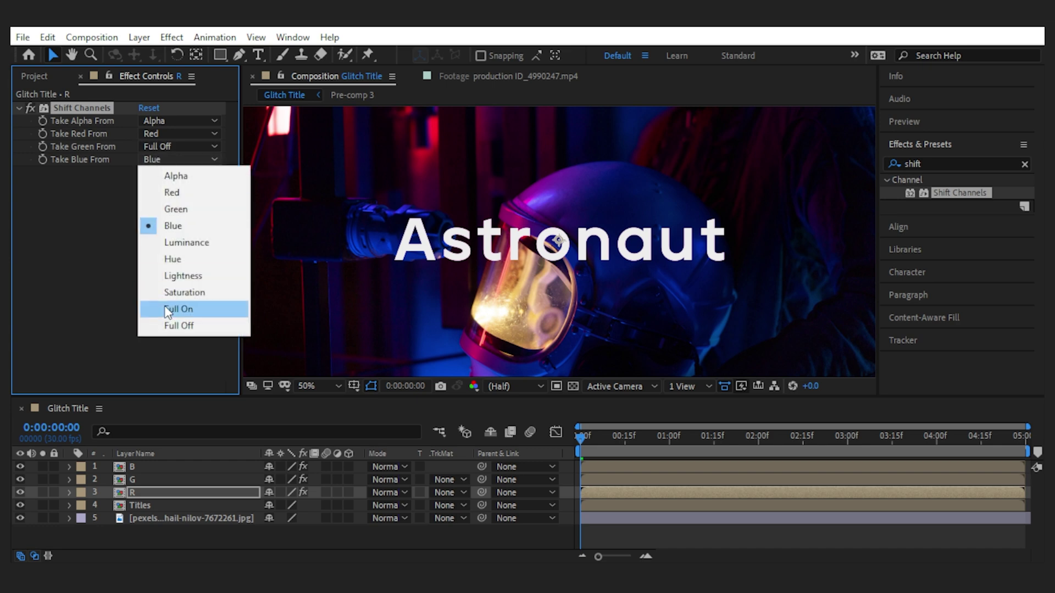
left_click(169, 311)
left_click(154, 134)
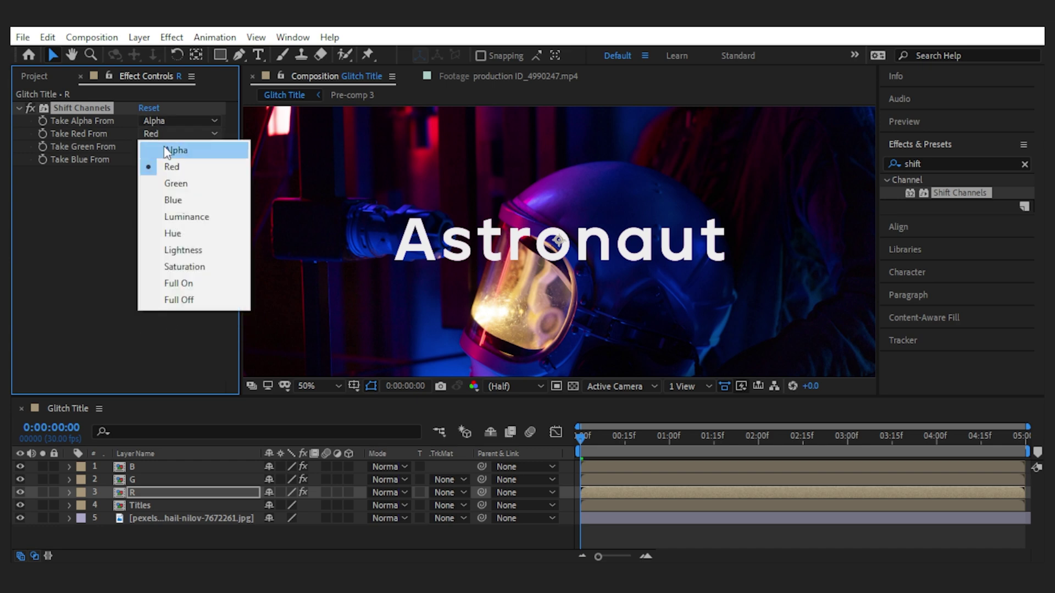
left_click(168, 166)
Step: Set G's red and blue, and B's red and green, to Full Off
left_click(148, 479)
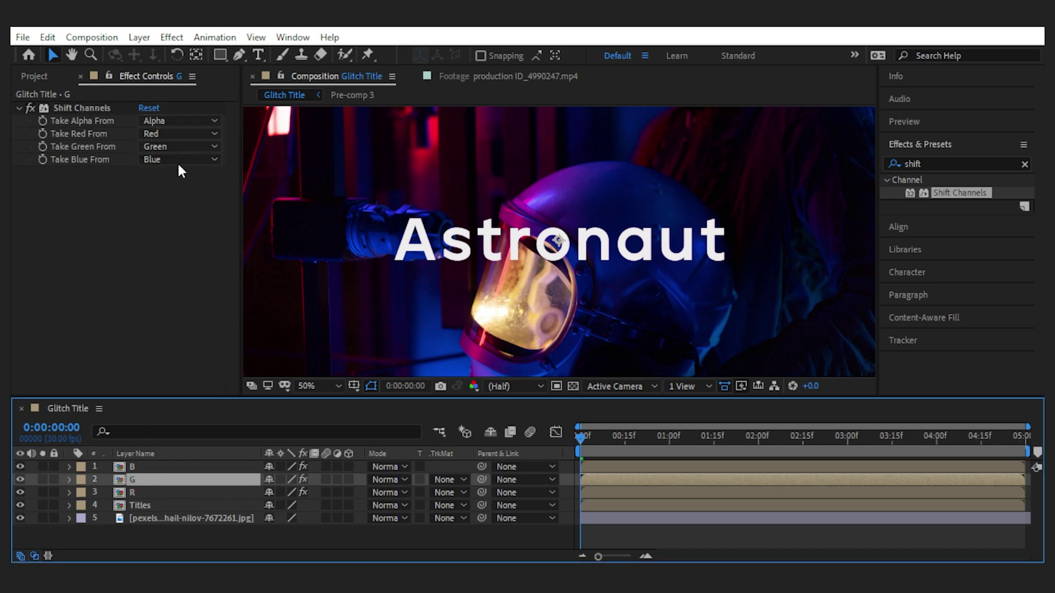
left_click(165, 134)
left_click(170, 301)
left_click(176, 159)
left_click(179, 325)
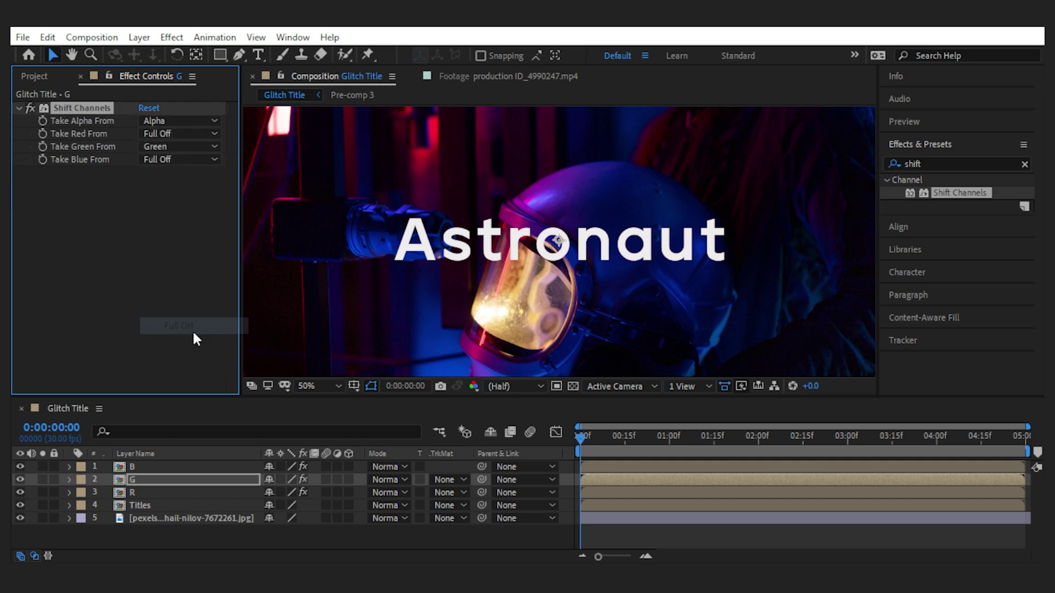
left_click(156, 466)
left_click(182, 133)
left_click(179, 300)
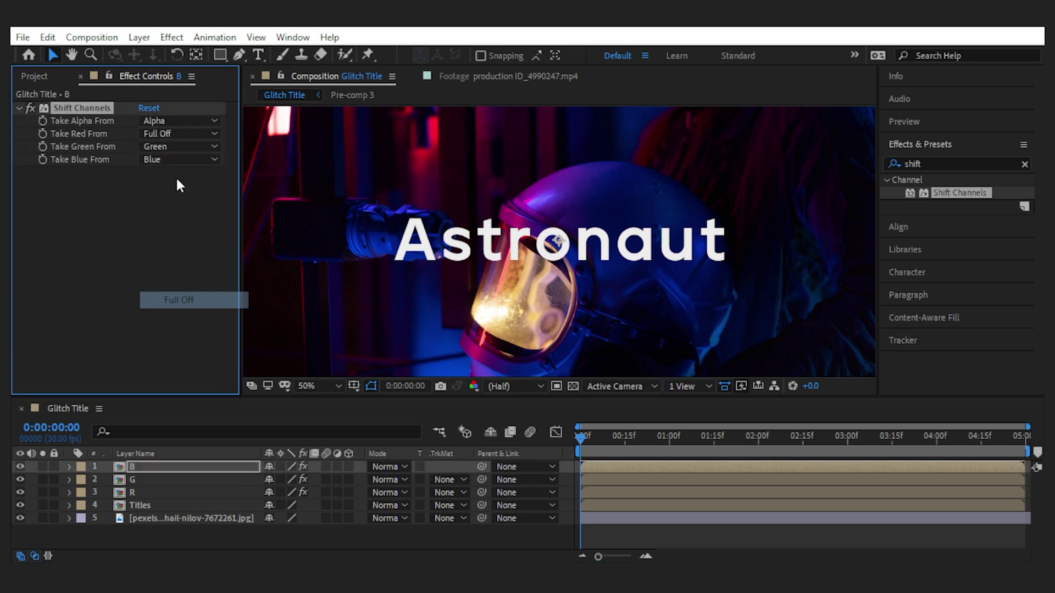
left_click(176, 147)
left_click(182, 311)
left_click(388, 466)
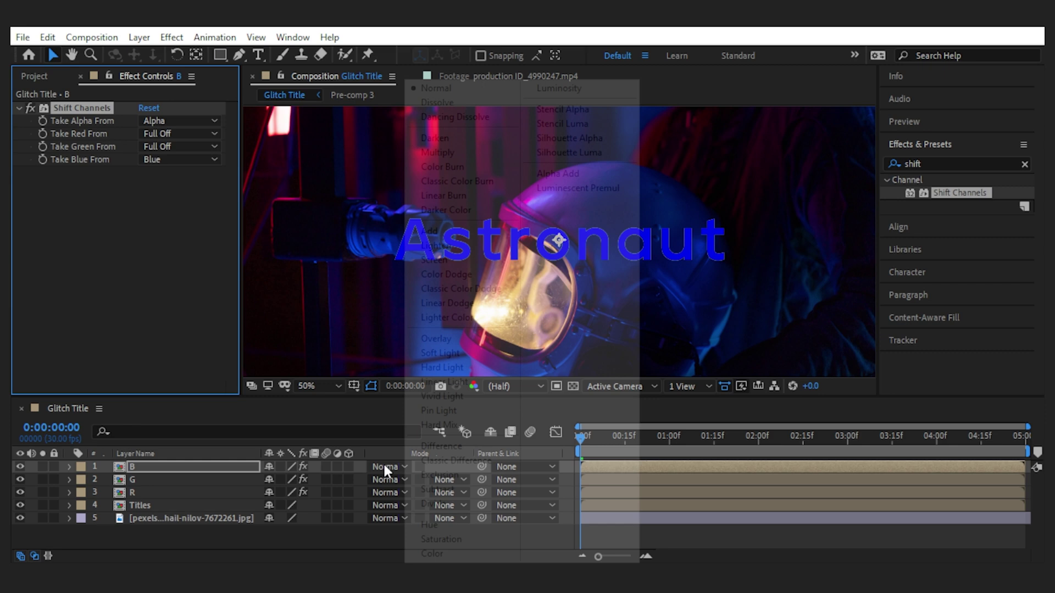
Step: Set the B, G and R layers to Screen blending mode
left_click(440, 262)
left_click(388, 479)
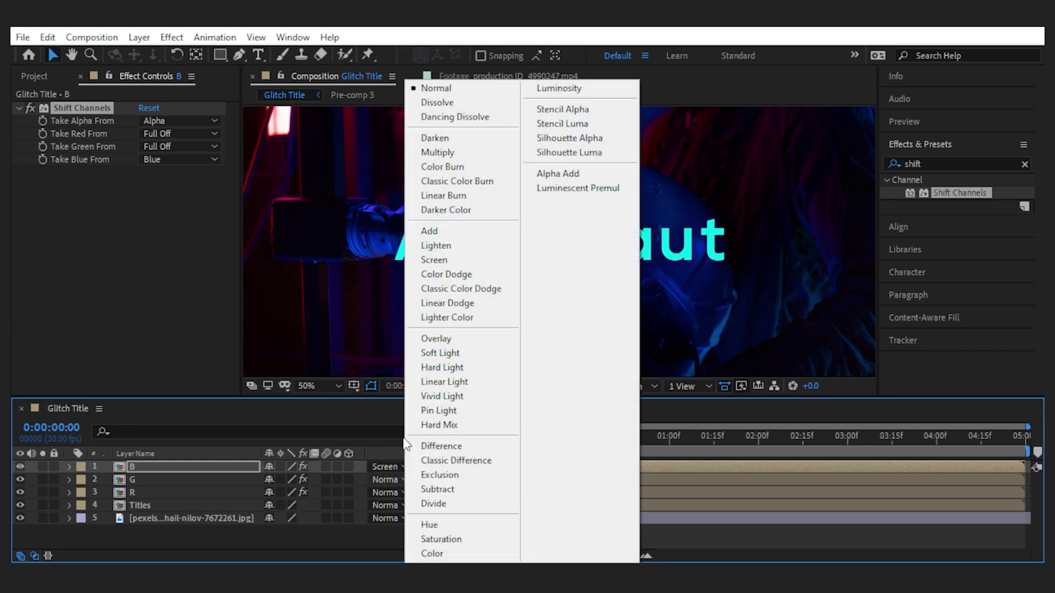
left_click(431, 262)
left_click(375, 493)
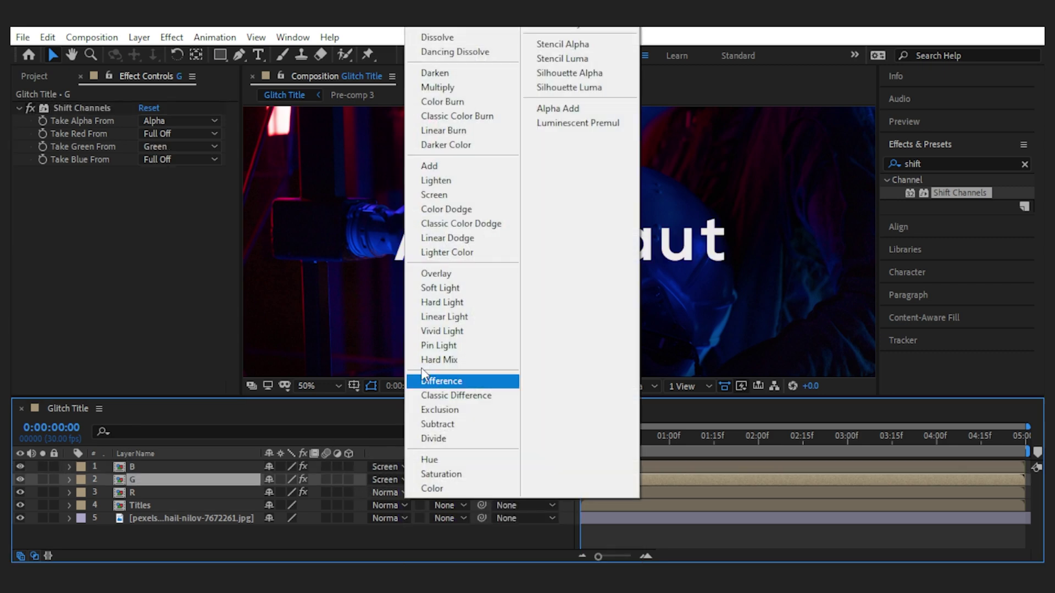
left_click(434, 197)
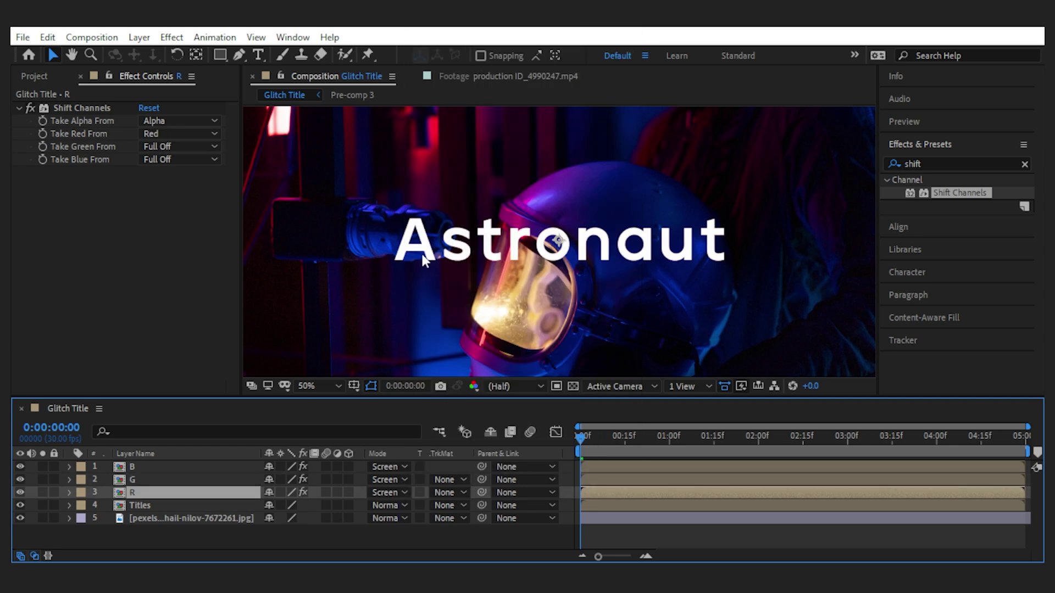
left_click(383, 547)
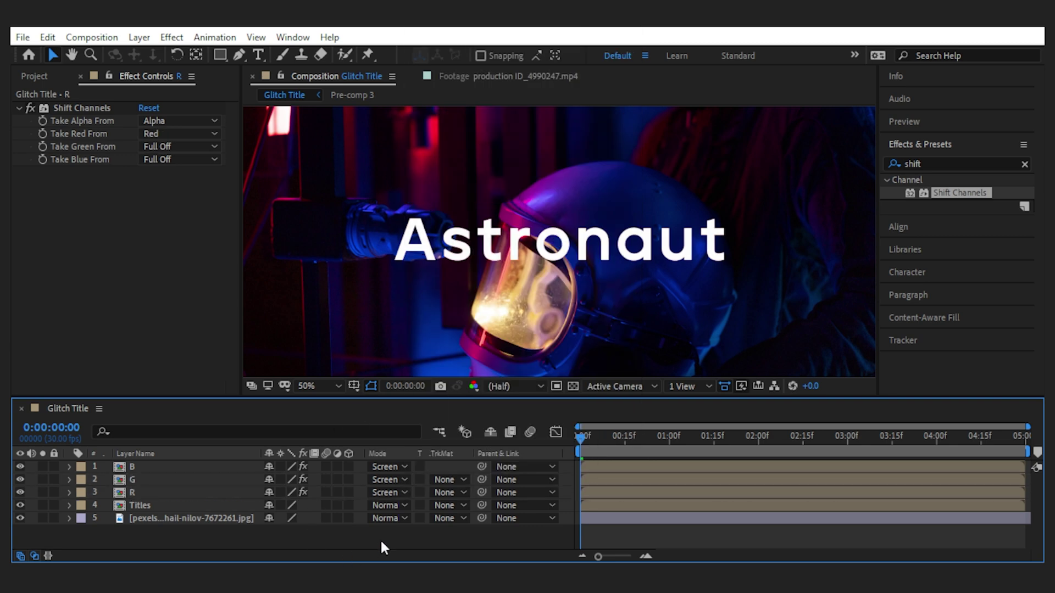
Step: Nudge the R, G and B copies slightly off the title to reveal colour fringes
left_click(215, 506)
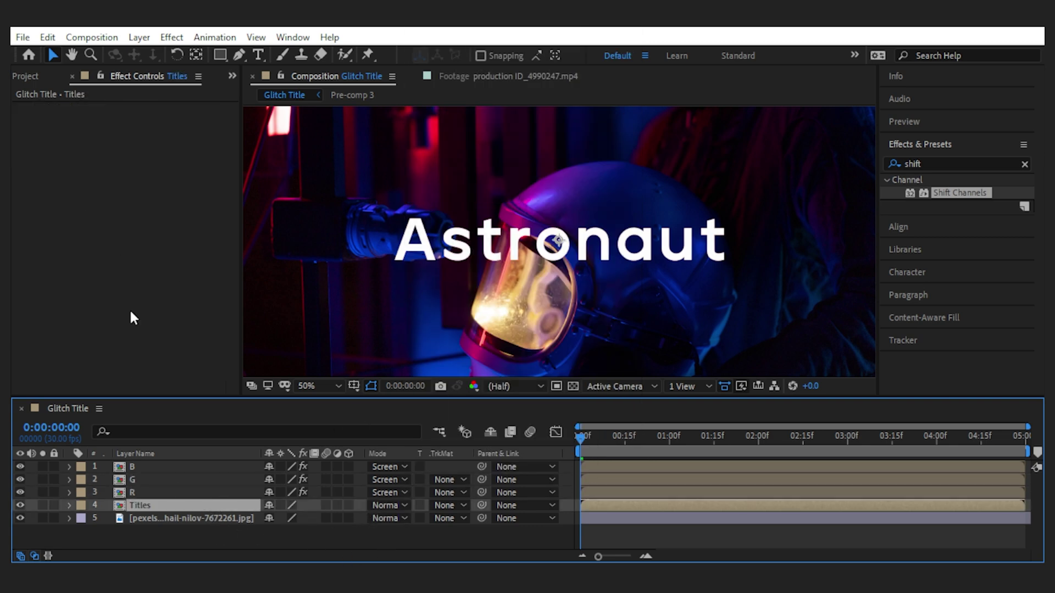
left_click(337, 545)
left_click(204, 491)
key("period")
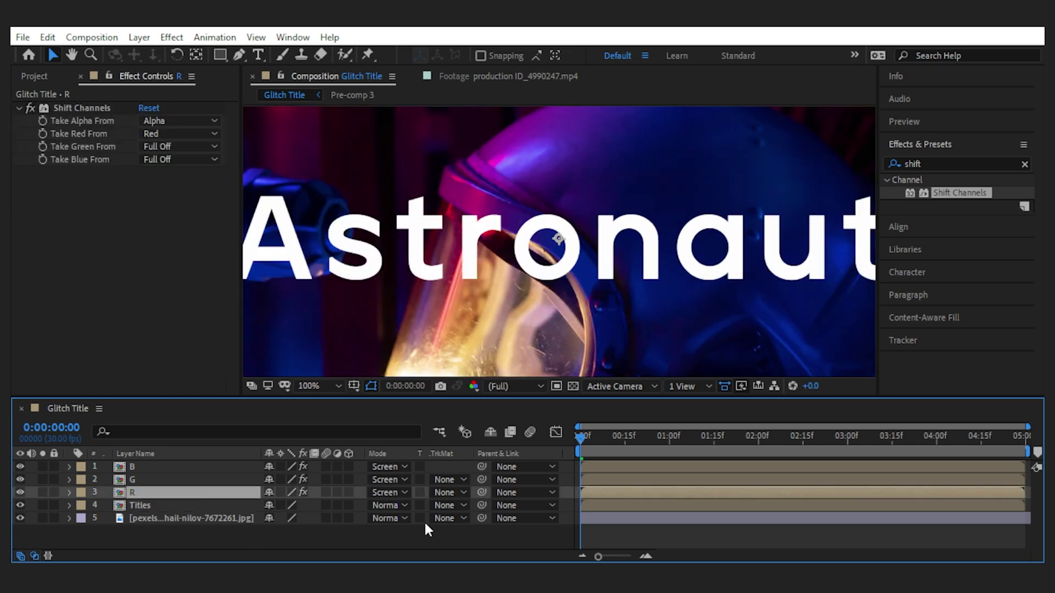
key("Left")
left_click(226, 480)
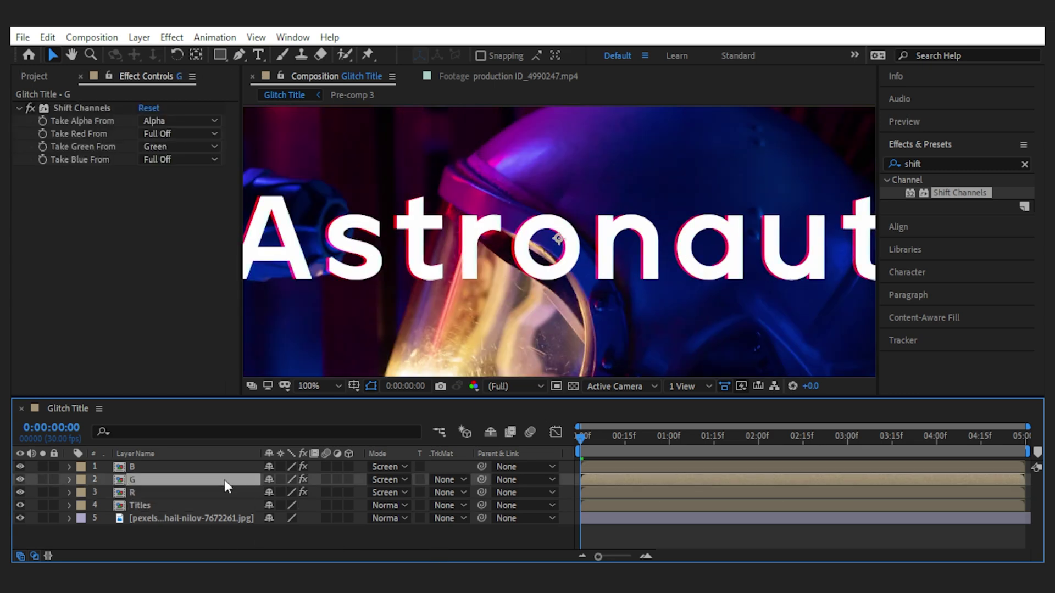
key("Return")
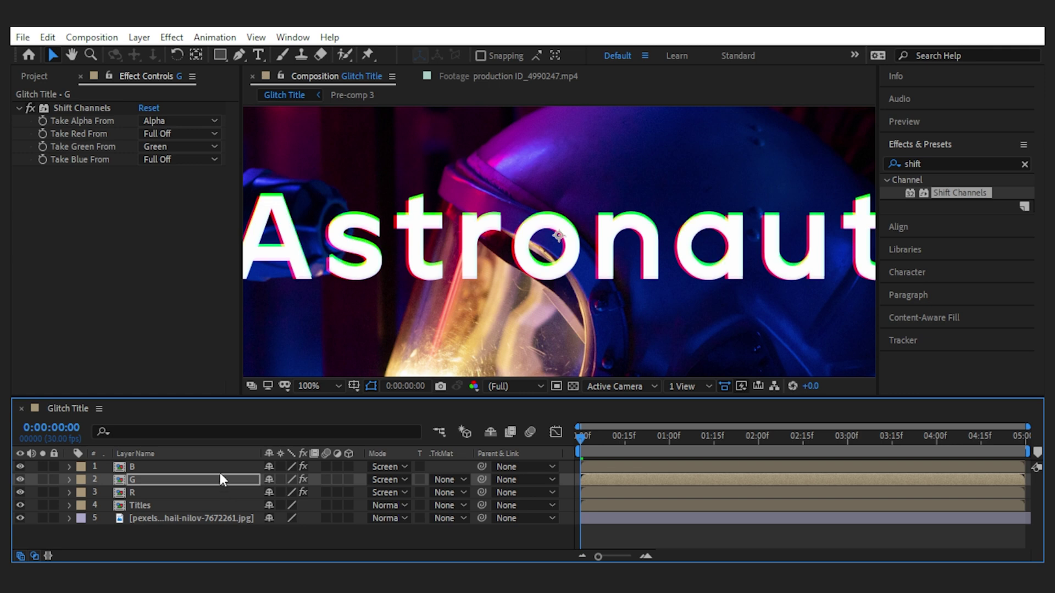
left_click(220, 466)
key("Return")
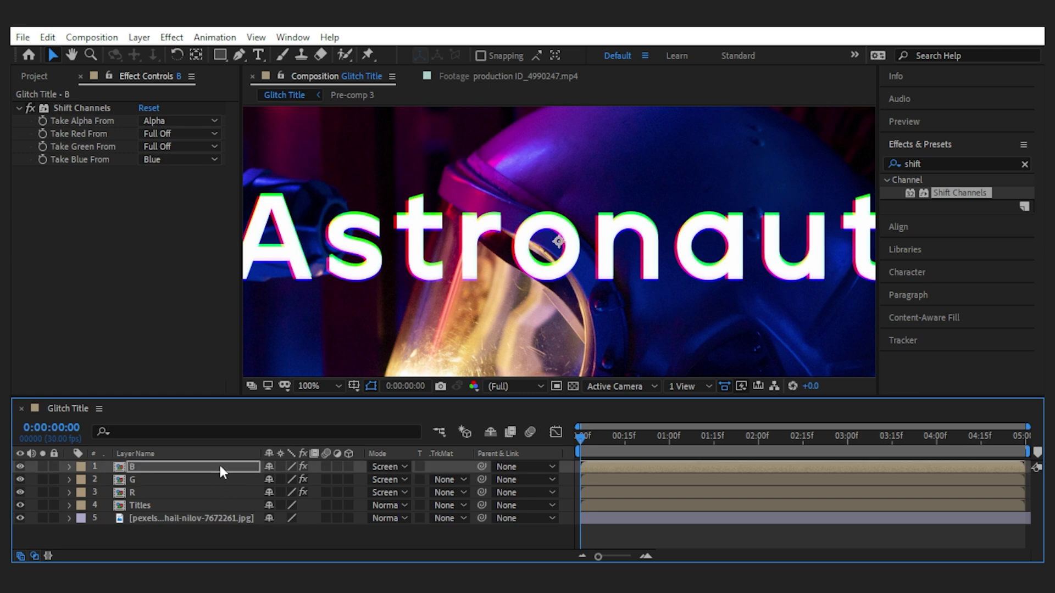
Step: Set opacity 0% on B, G and R at frame 0 and keyframe it
left_click(561, 460)
scroll(595, 241, "down", 1)
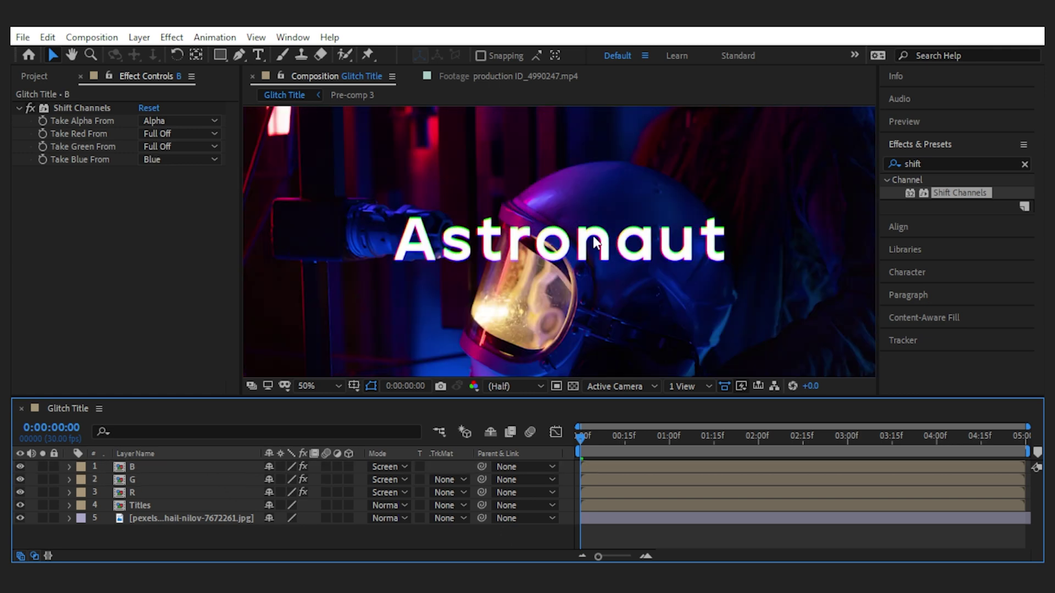
left_click_drag(581, 438, 613, 432)
scroll(511, 267, "up", 1)
scroll(511, 266, "down", 1)
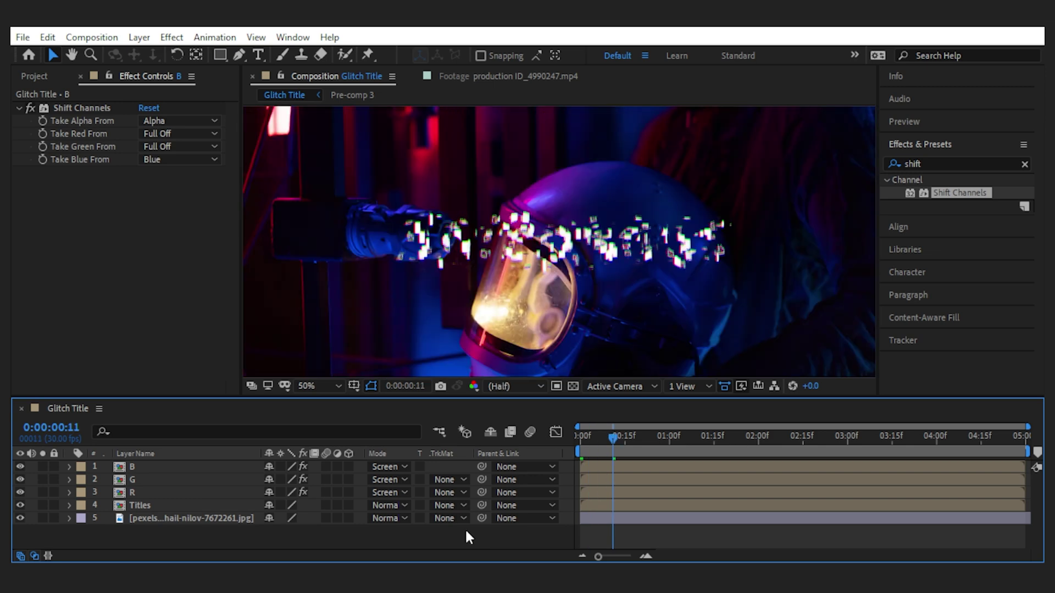
left_click(216, 465)
left_click(183, 492, "shift")
key("t")
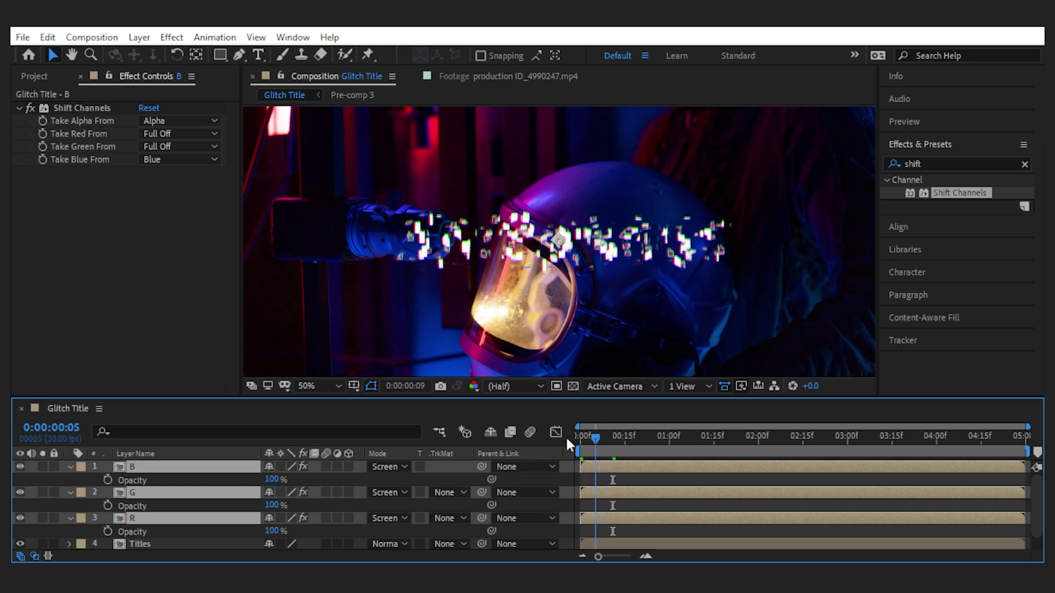
key("Home")
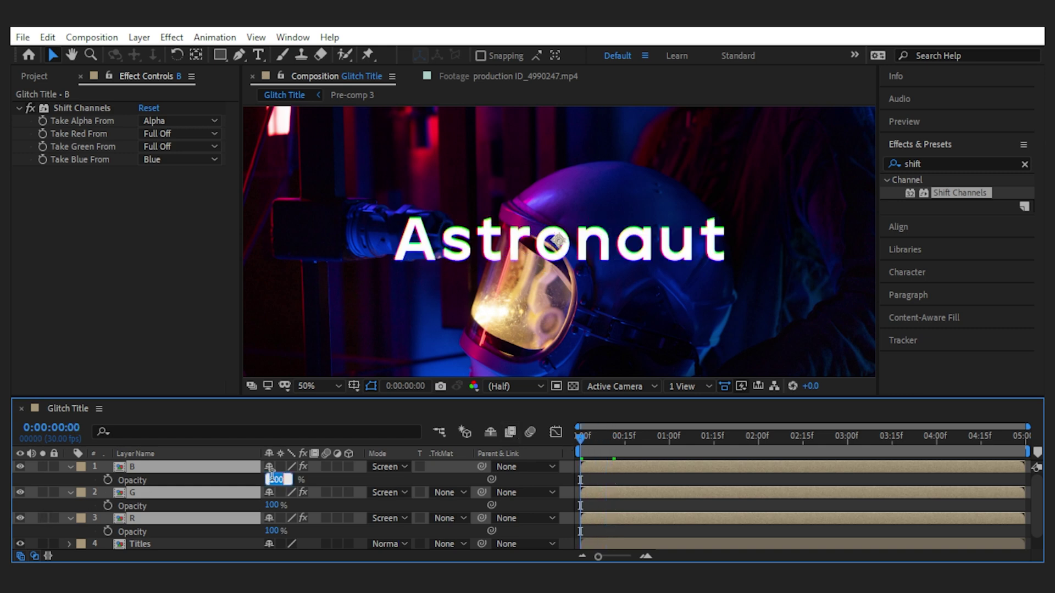
type("0")
key("Return")
left_click(109, 478)
Step: Keyframe opacity 0% at frame 22 and 100% at frame 11, then scrub to preview
left_click_drag(582, 436, 645, 438)
left_click(32, 505)
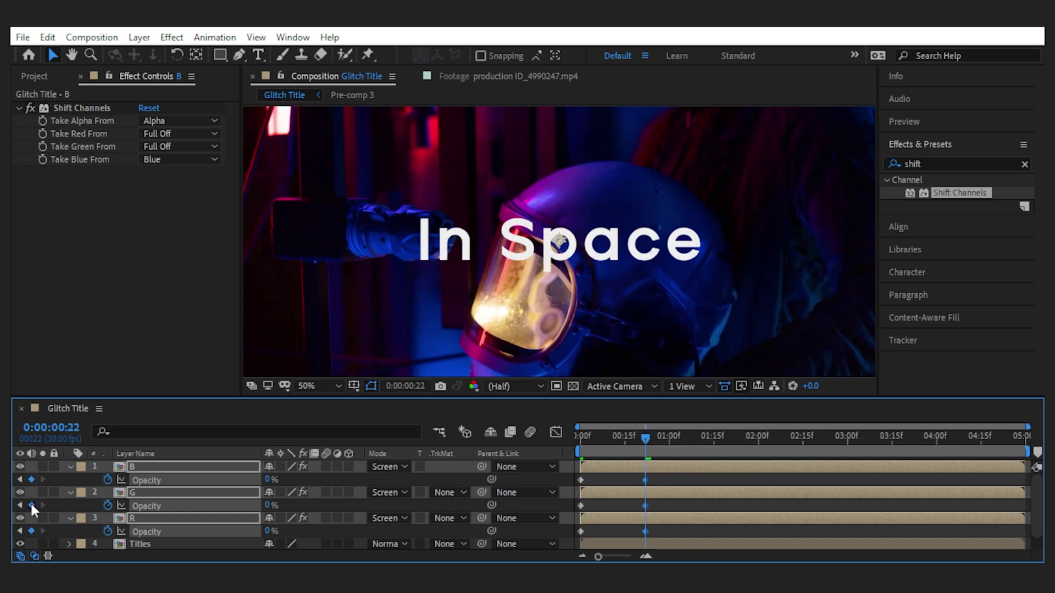
left_click(611, 436)
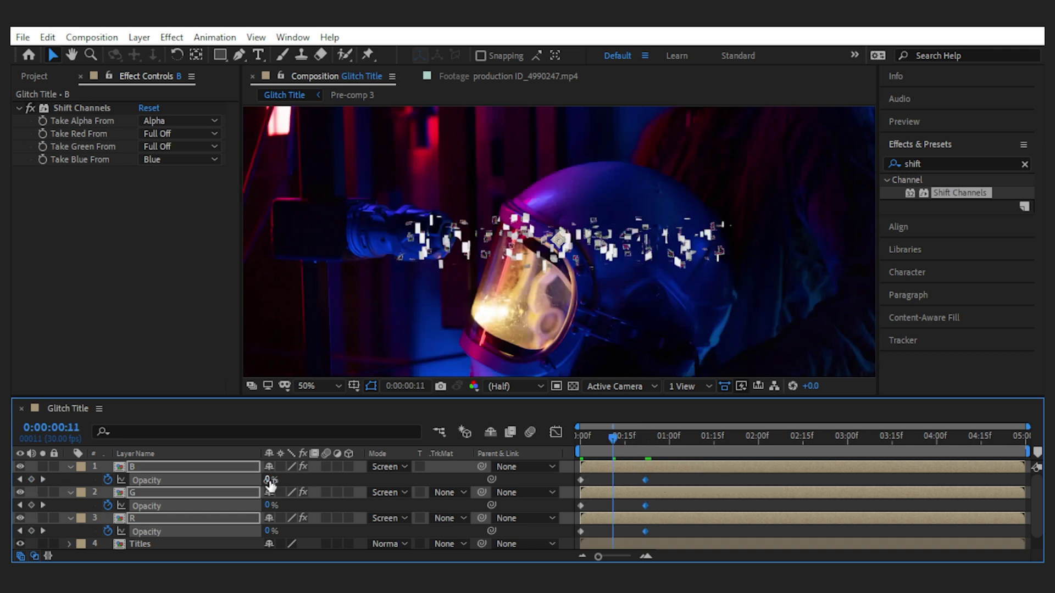
type("100")
key("Return")
left_click_drag(579, 436, 646, 437)
Step: Create a new adjustment layer named 'Noise overlay' on top
key("u")
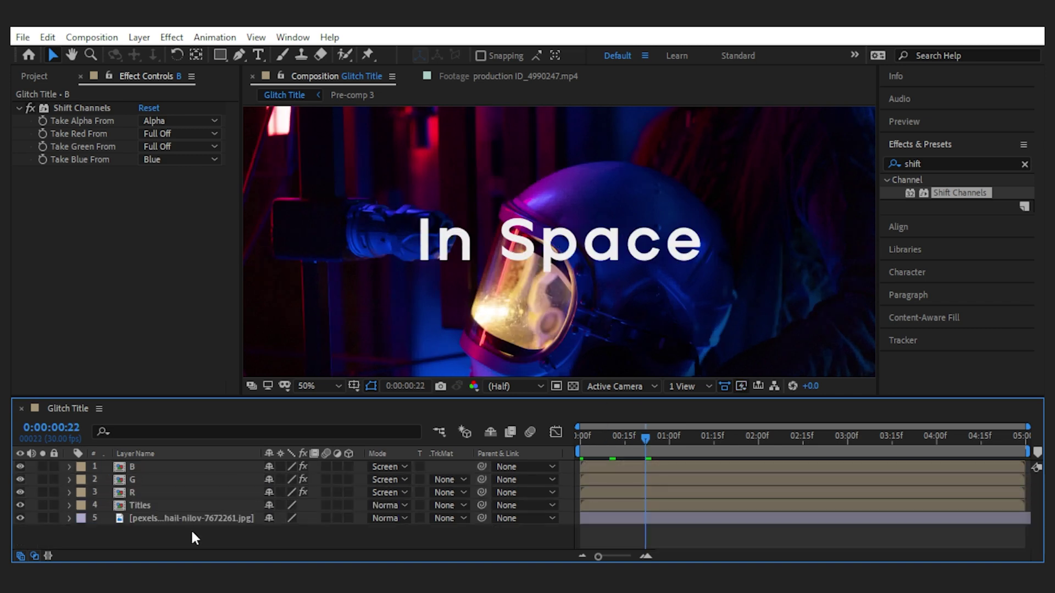
right_click(190, 528)
mouse_move(345, 367)
left_click(437, 488)
key("Return")
type("Noise")
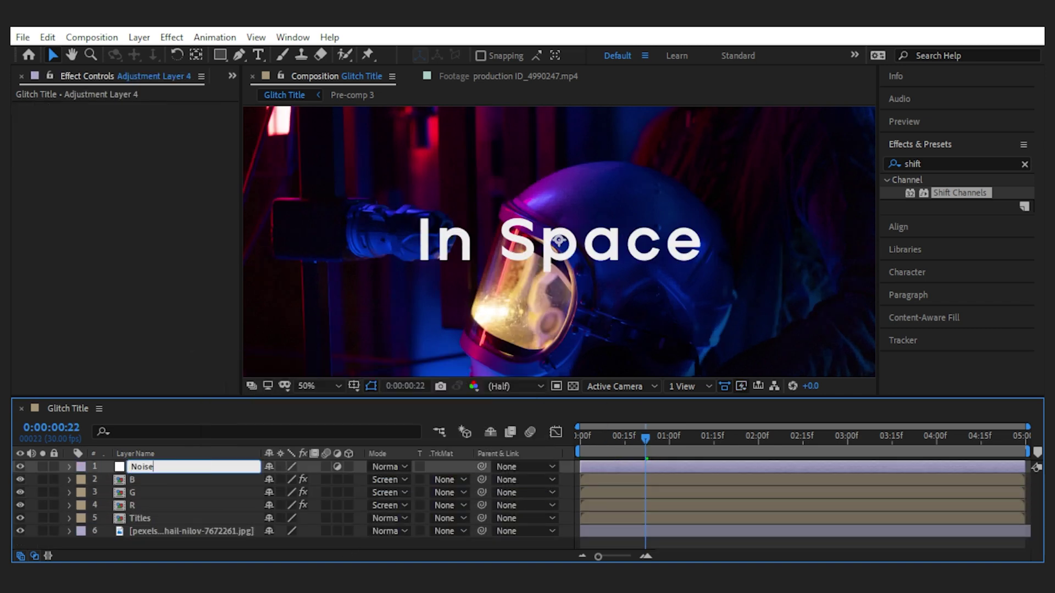
type(" overlay")
key("Return")
Step: Apply Noise to Noise overlay with Amount of Noise at 100%
left_click(289, 544)
left_click(236, 467)
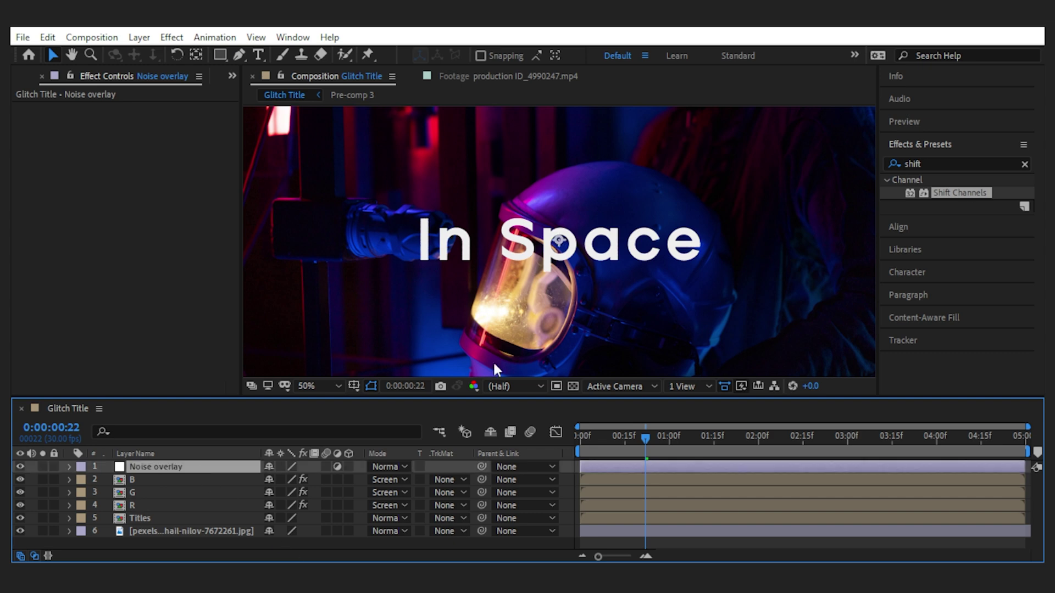
left_click_drag(929, 165, 860, 162)
type("noise")
left_click_drag(936, 243, 187, 177)
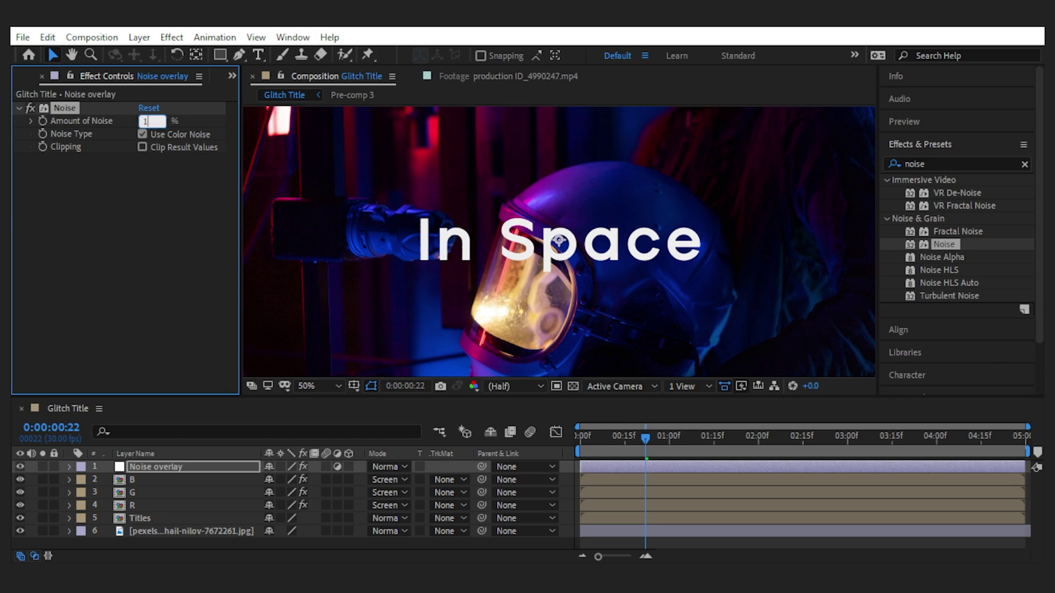
type("100")
key("Return")
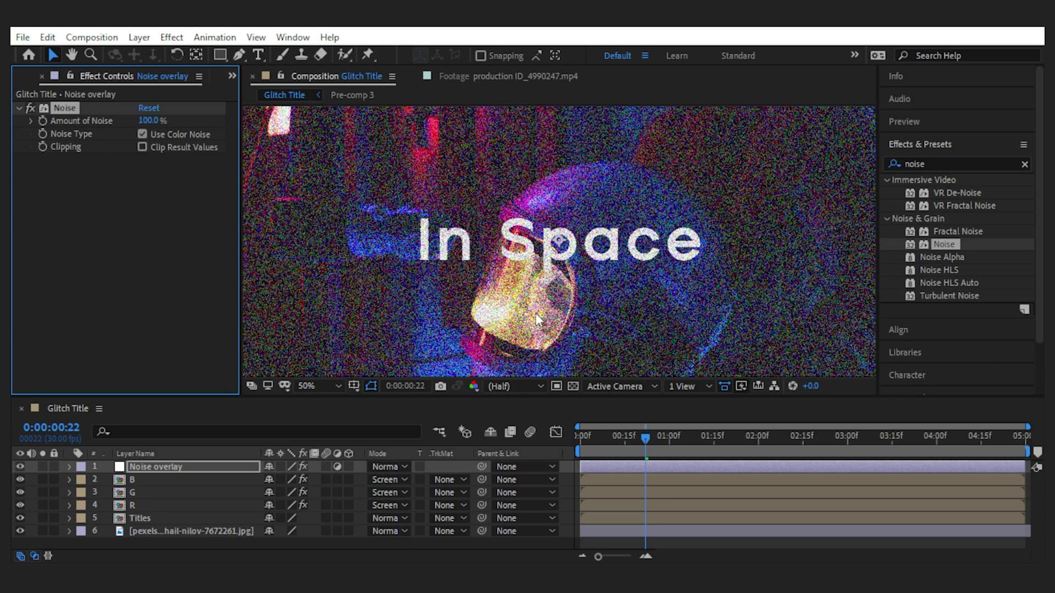
left_click_drag(600, 436, 554, 437)
Step: Draw a rectangle mask on Noise overlay around the Astronaut title
key("comma")
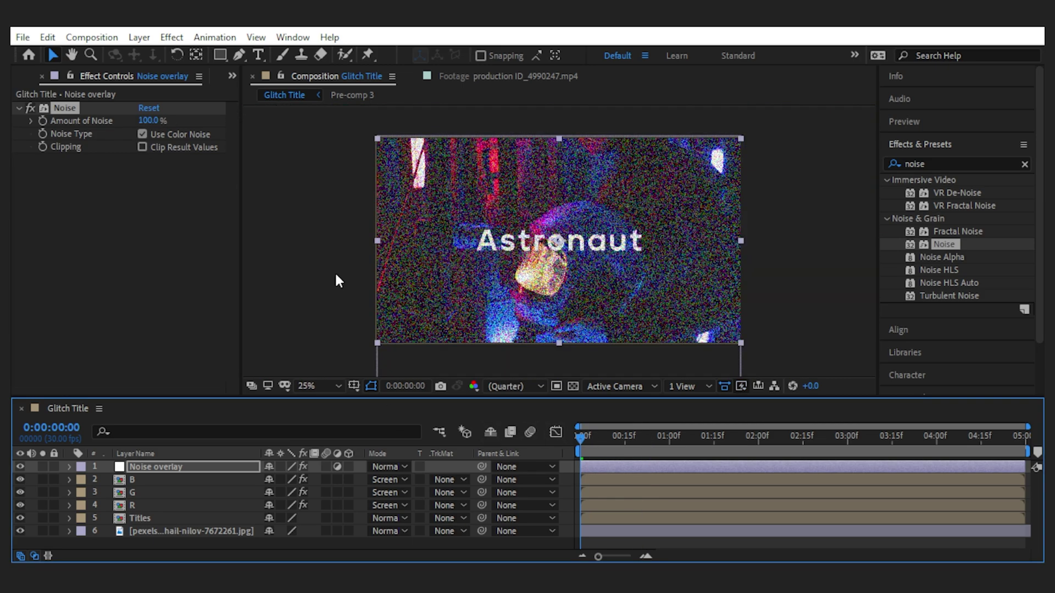
key("period")
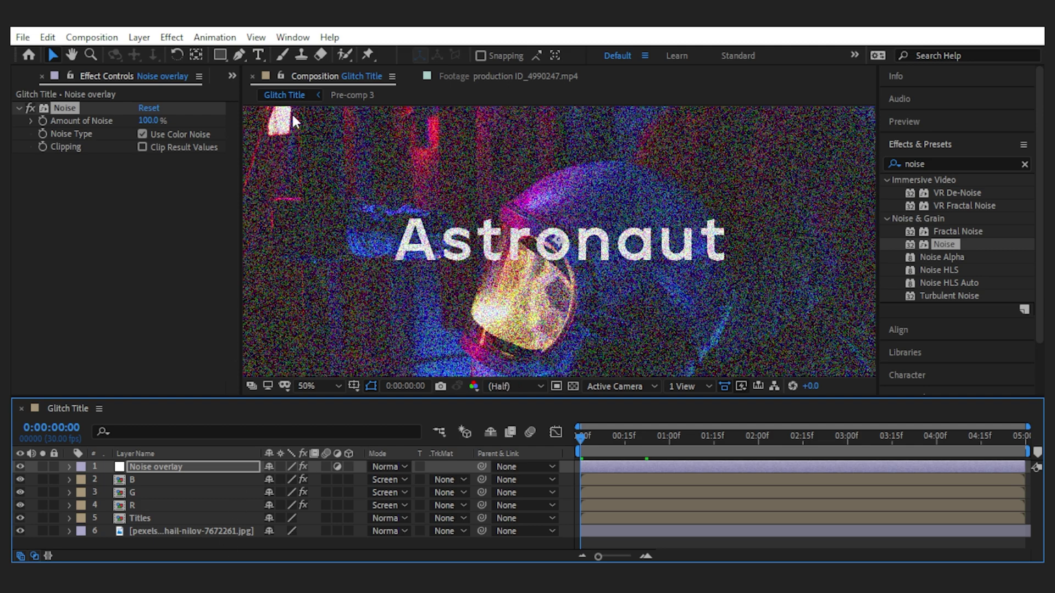
left_click_drag(221, 54, 247, 77)
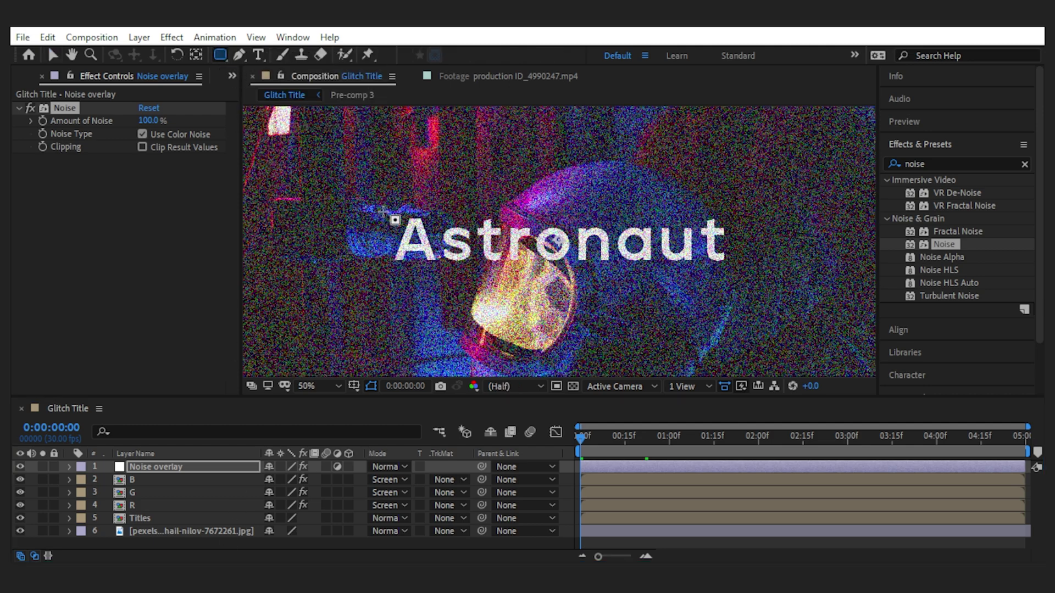
left_click_drag(388, 215, 737, 267)
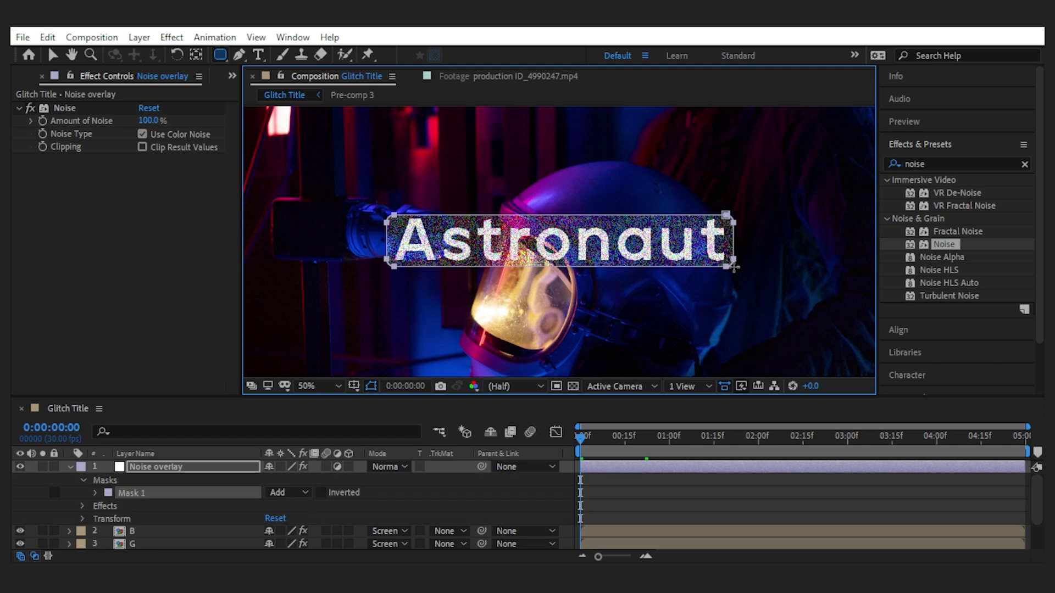
Step: Set Mask 1's feather to 100 pixels and deselect the mask
left_click(95, 493)
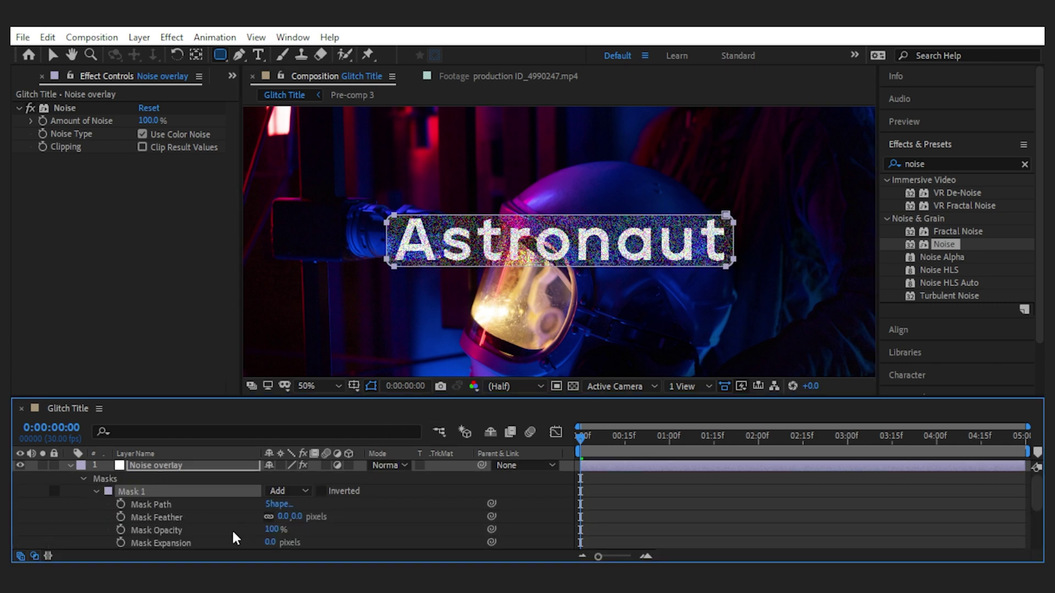
type("100")
key("Return")
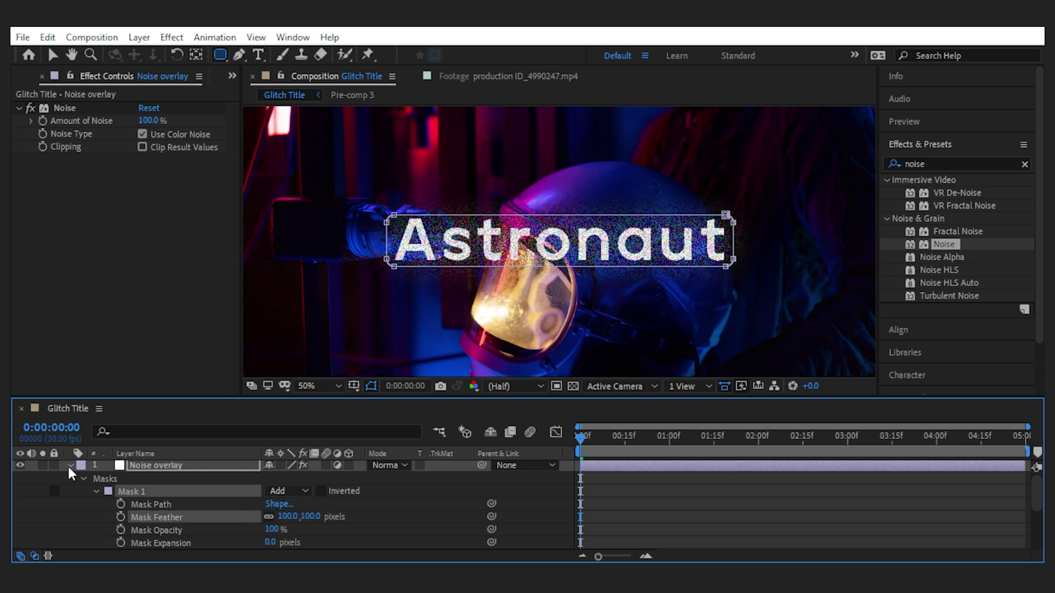
left_click(70, 467)
key("ctrl+shift+a")
Step: Keyframe the Noise overlay opacity at 0 on frames 0 and 22
left_click(70, 467)
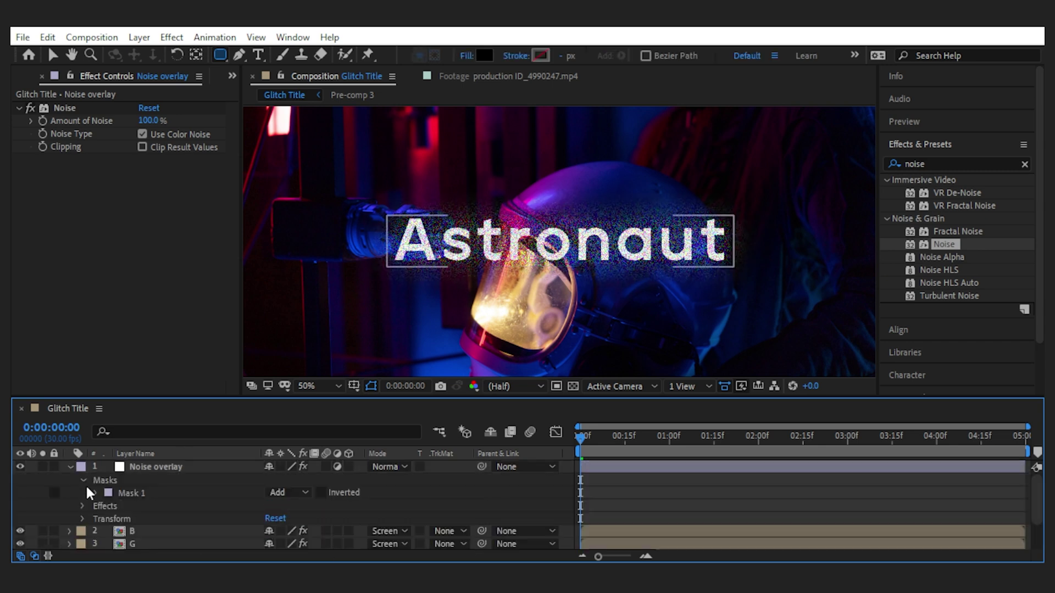
left_click(82, 519)
left_click(108, 503)
left_click(271, 503)
type("0")
left_click_drag(580, 438, 646, 438)
left_click(31, 503)
left_click_drag(646, 438, 613, 439)
left_click(70, 467)
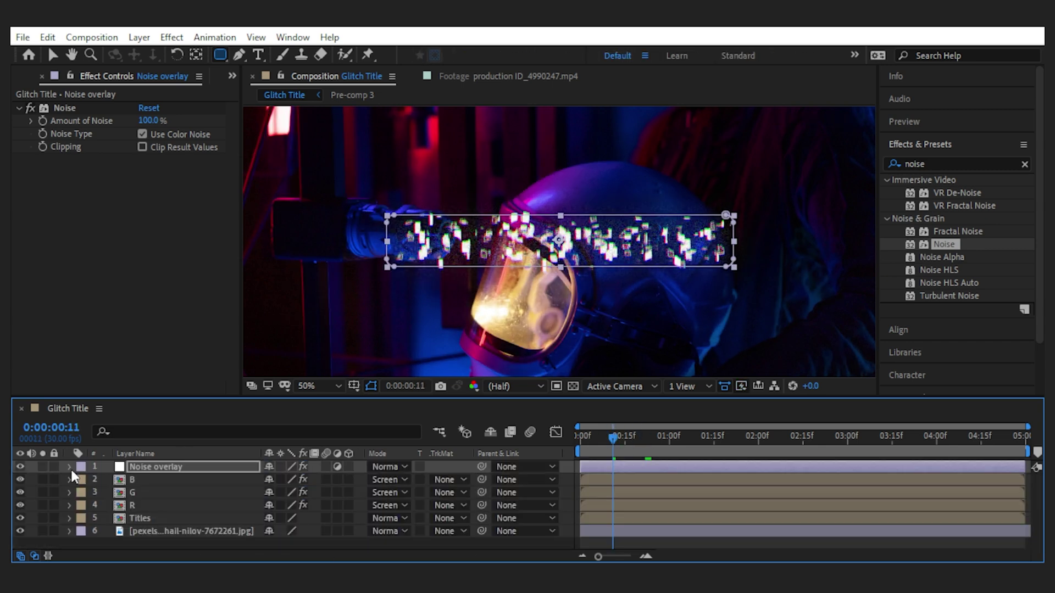